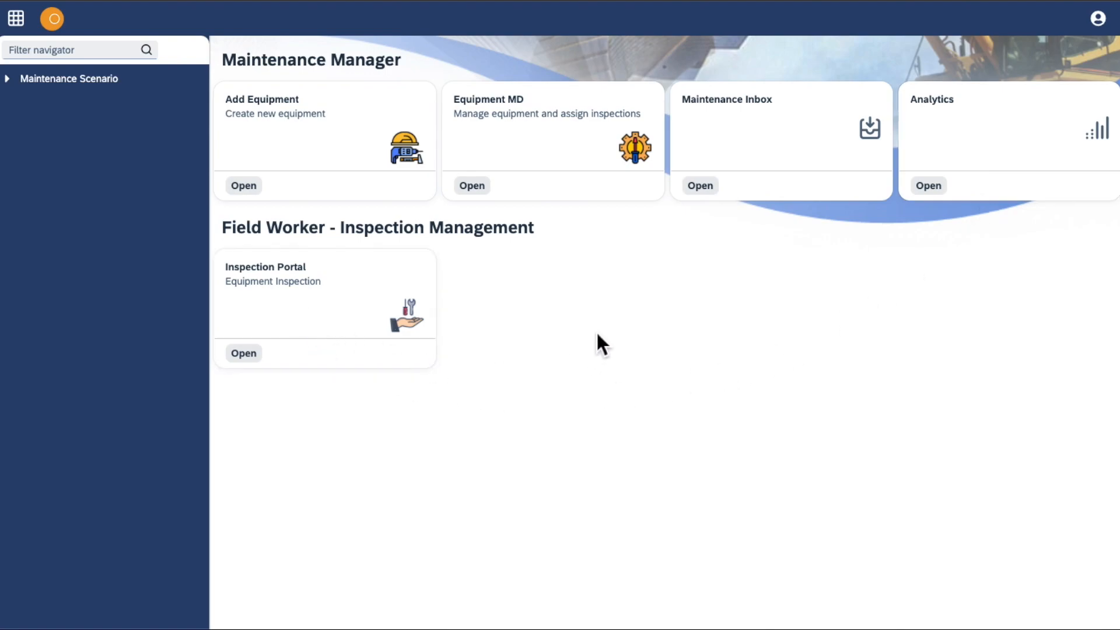
Step: Expand the Maintenance Scenario group in the navigator and open the Add Equipment form
click(8, 80)
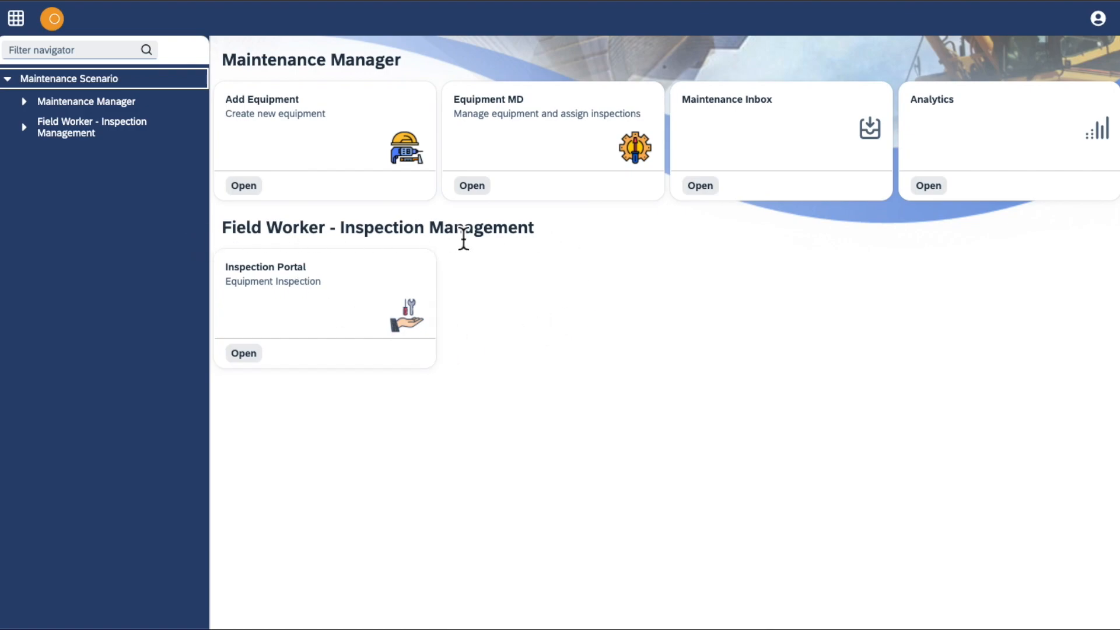
click(542, 365)
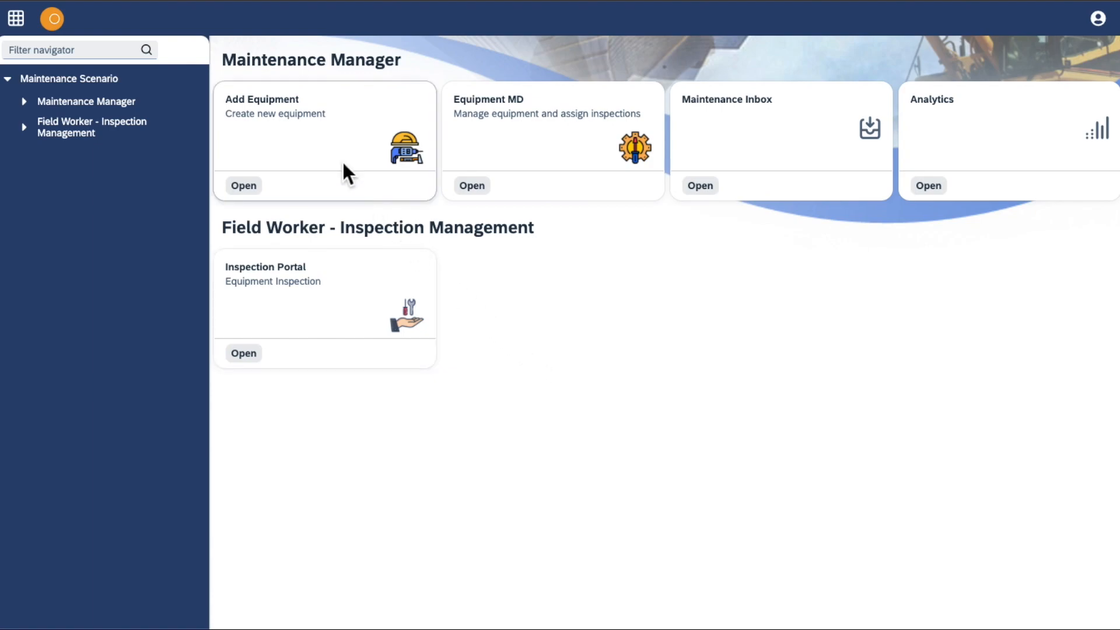
click(250, 187)
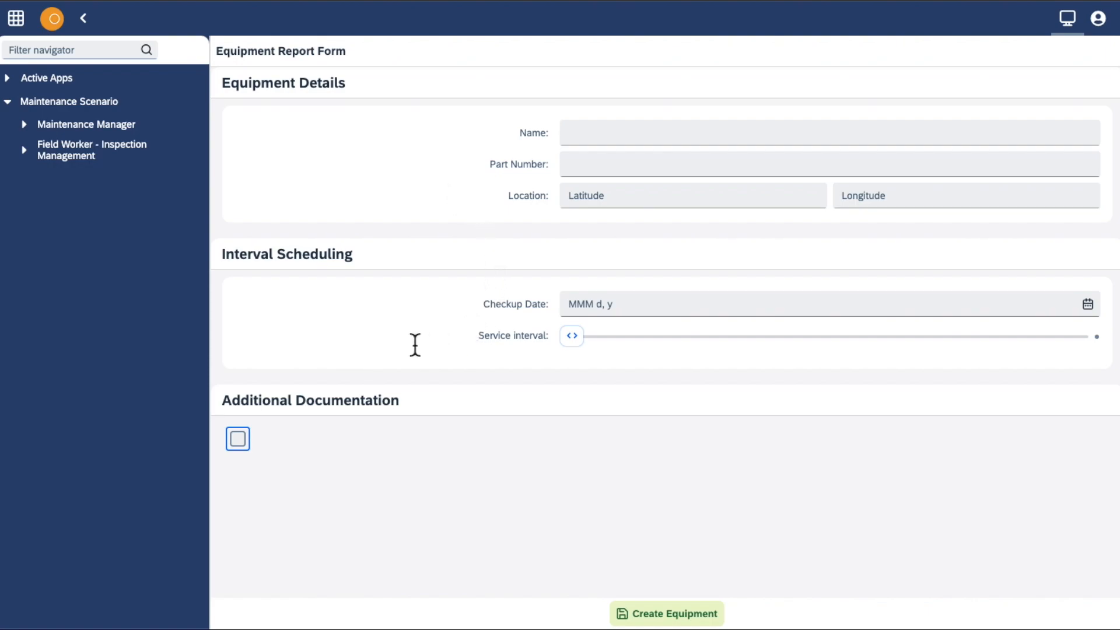
click(245, 446)
click(247, 448)
Step: Enter Gear500 as the equipment name and GE500 as its part number
click(610, 136)
text(Gear500)
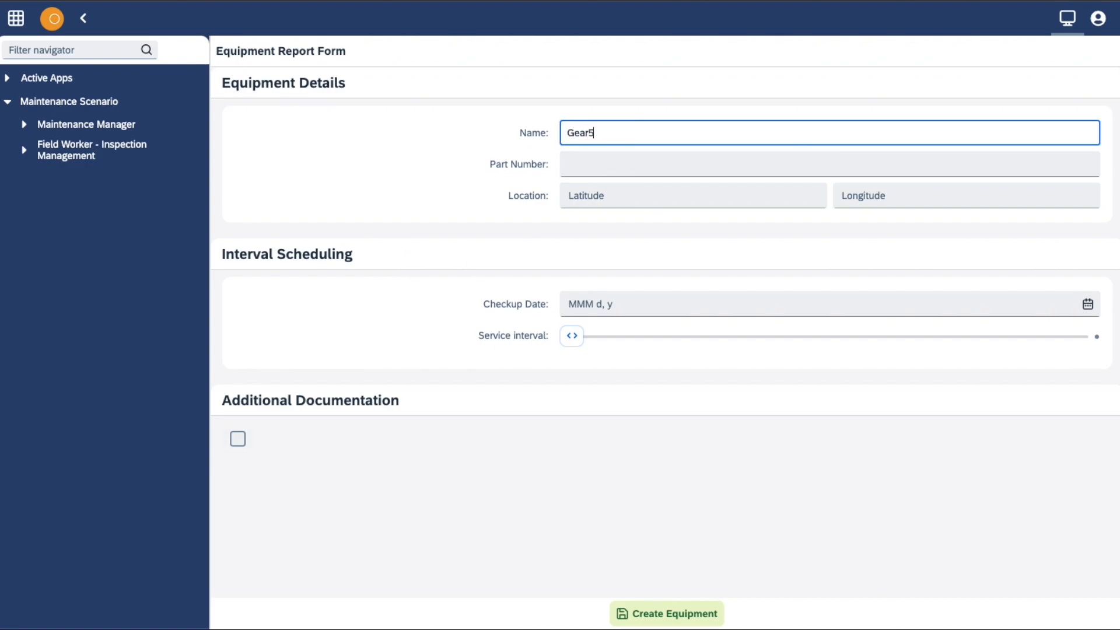
key(Tab)
text(GE500)
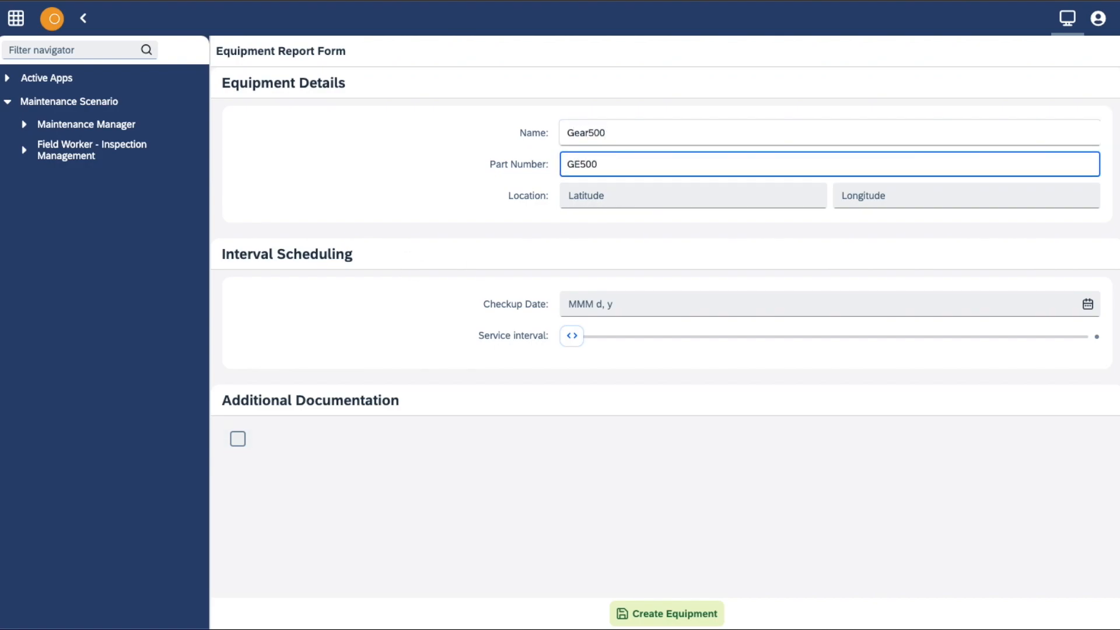
Step: Copy the random coordinates from RANDOM.ORG into the equipment location: latitude -3.60139 and longitude -49.40048
click(621, 194)
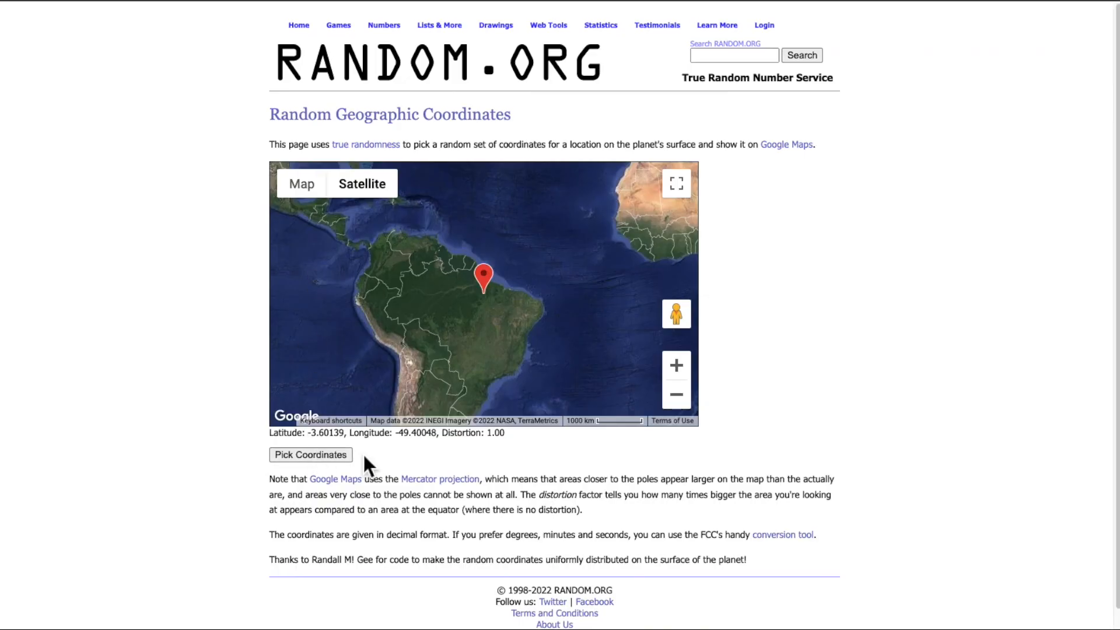
double_click(325, 430)
text(-3.60139)
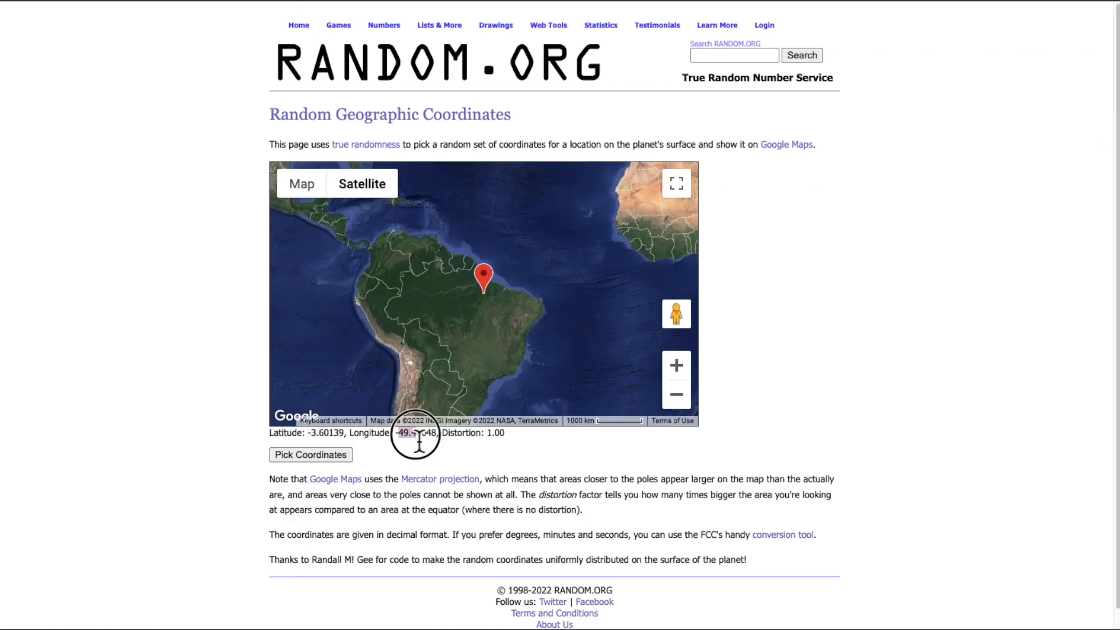
double_click(412, 430)
click(866, 198)
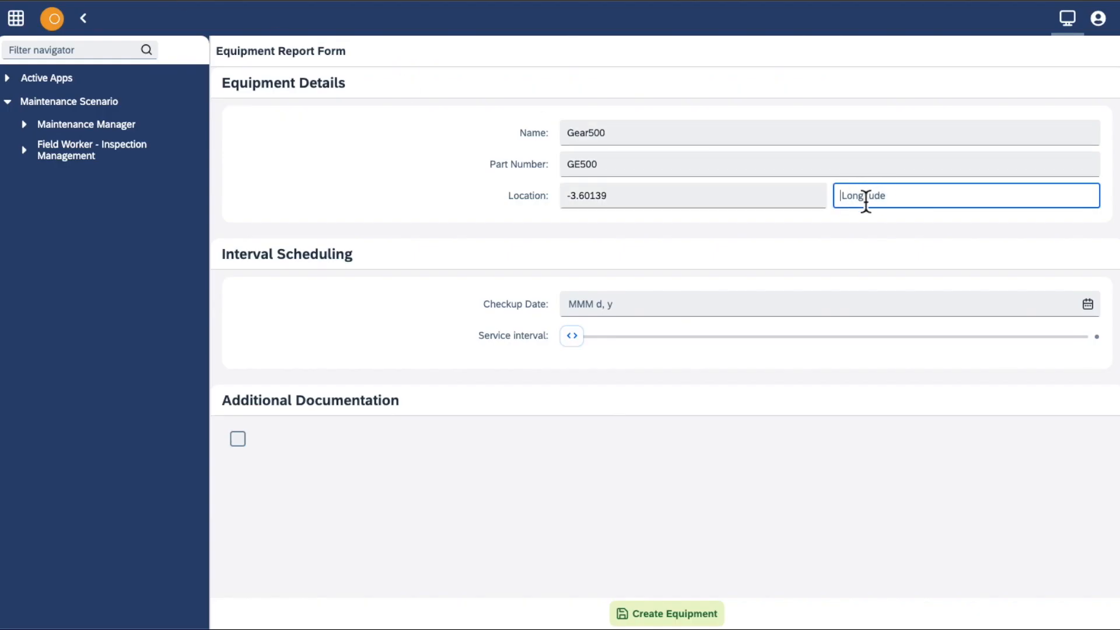
text(-49.40048)
click(829, 260)
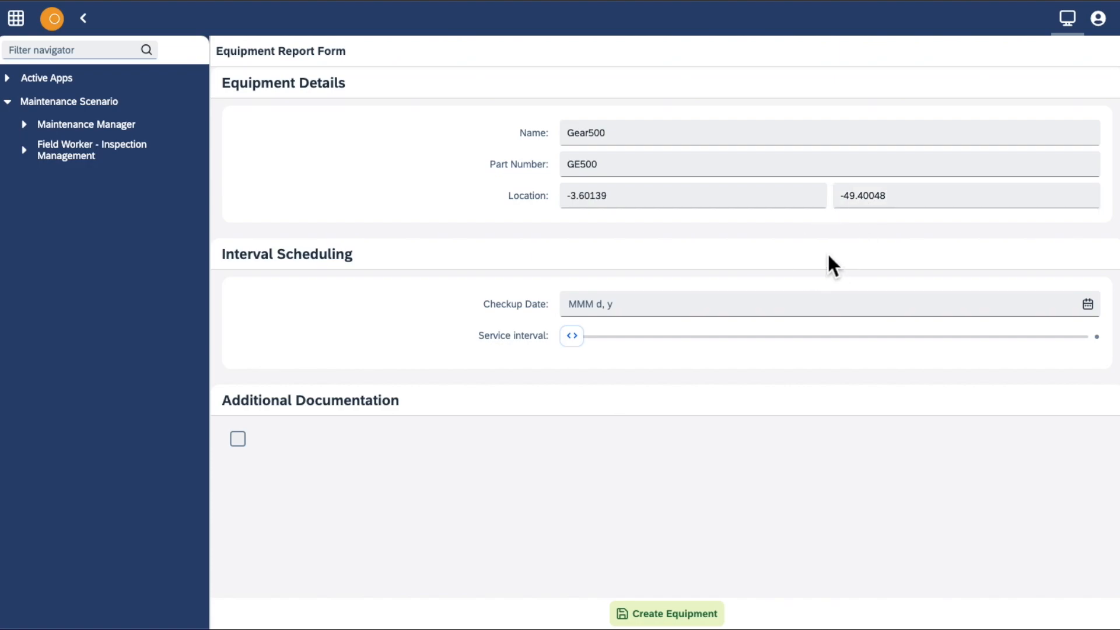
Step: Set the checkup date to Jan 4, 2022 and the service interval to 20 days
click(628, 132)
click(1088, 305)
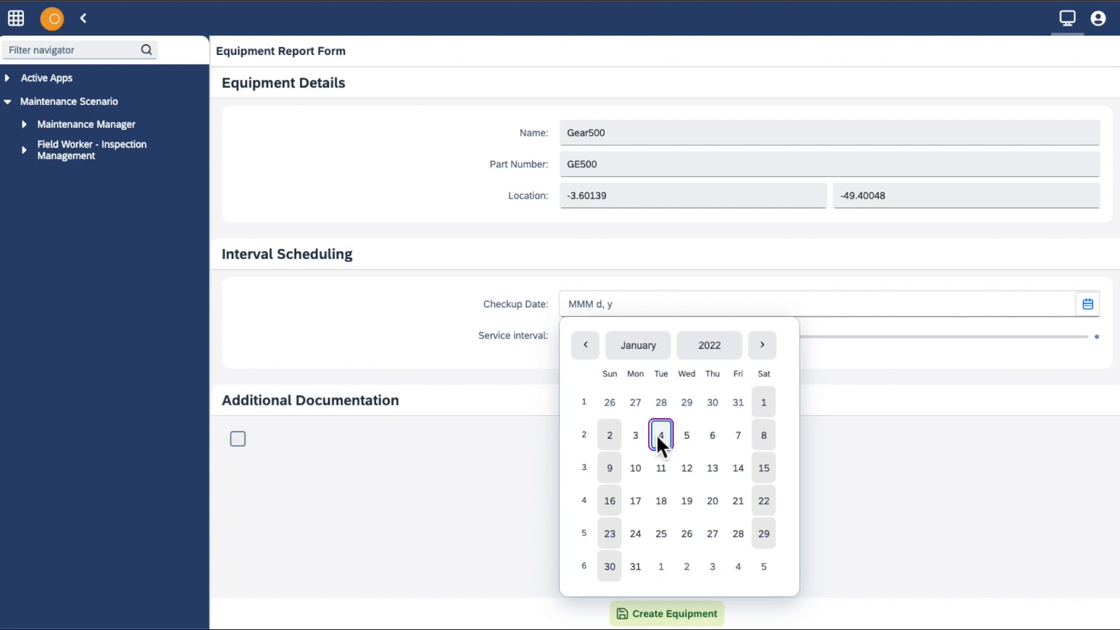
click(660, 437)
drag(573, 336, 678, 343)
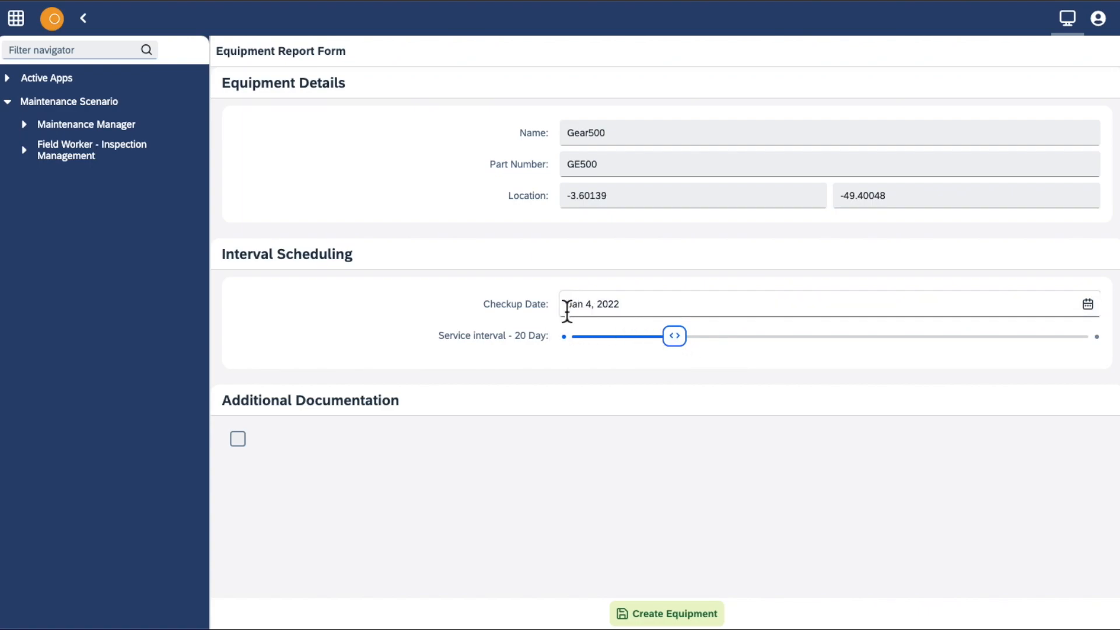
Step: Enable additional documentation, attach GearPDF.pdf, look through its preview and create the equipment
click(238, 439)
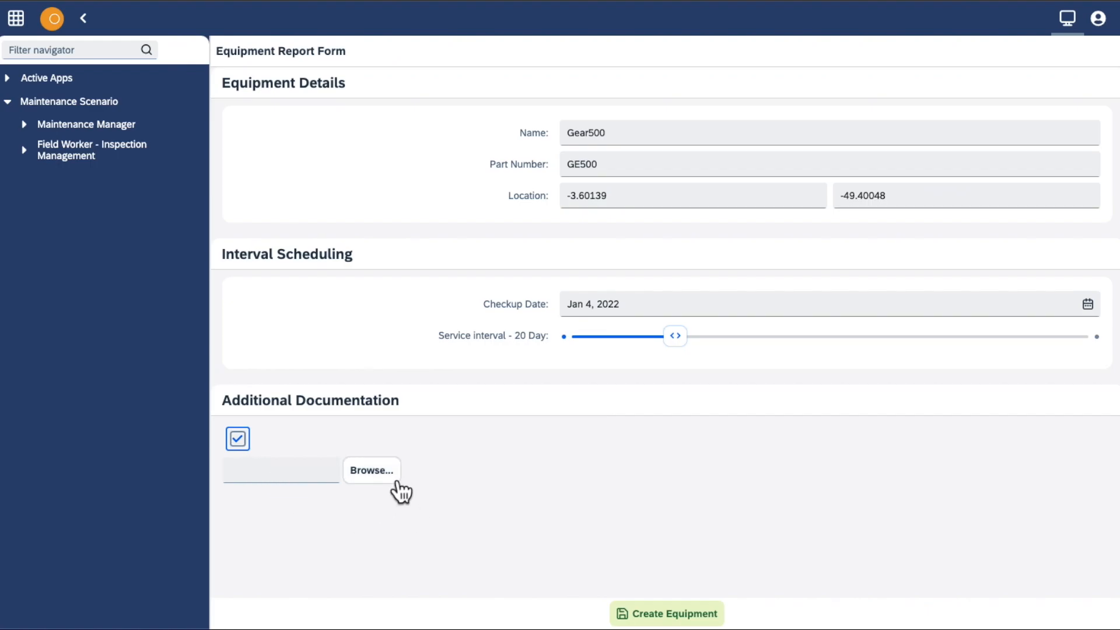
click(371, 470)
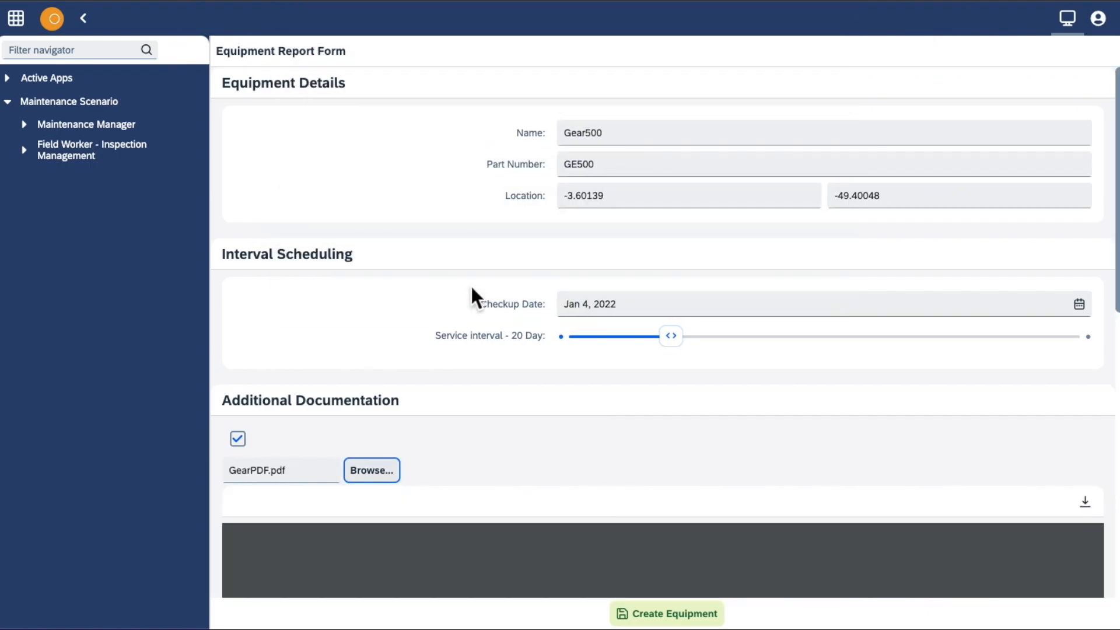
scroll(477, 470, down, 7)
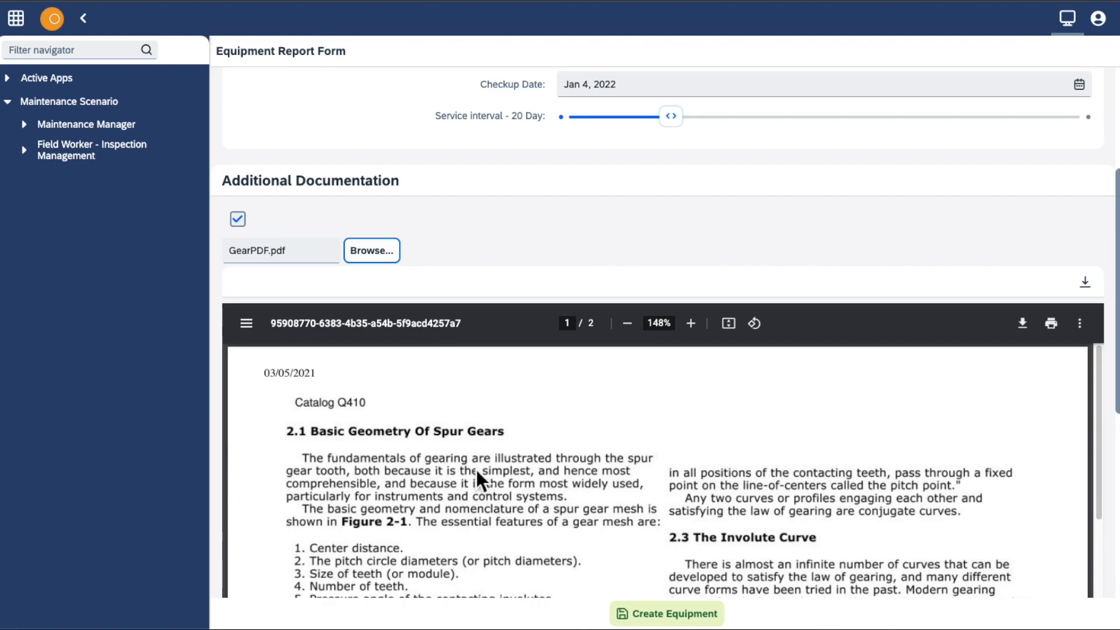
scroll(563, 348, down, 1)
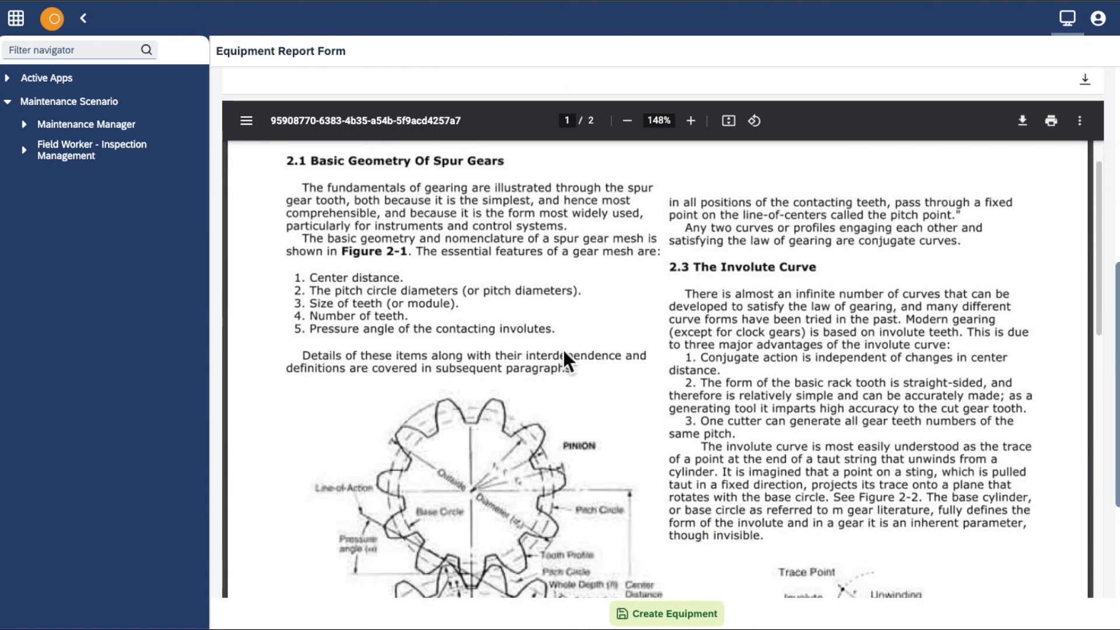
scroll(564, 352, up, 1)
scroll(482, 126, up, 7)
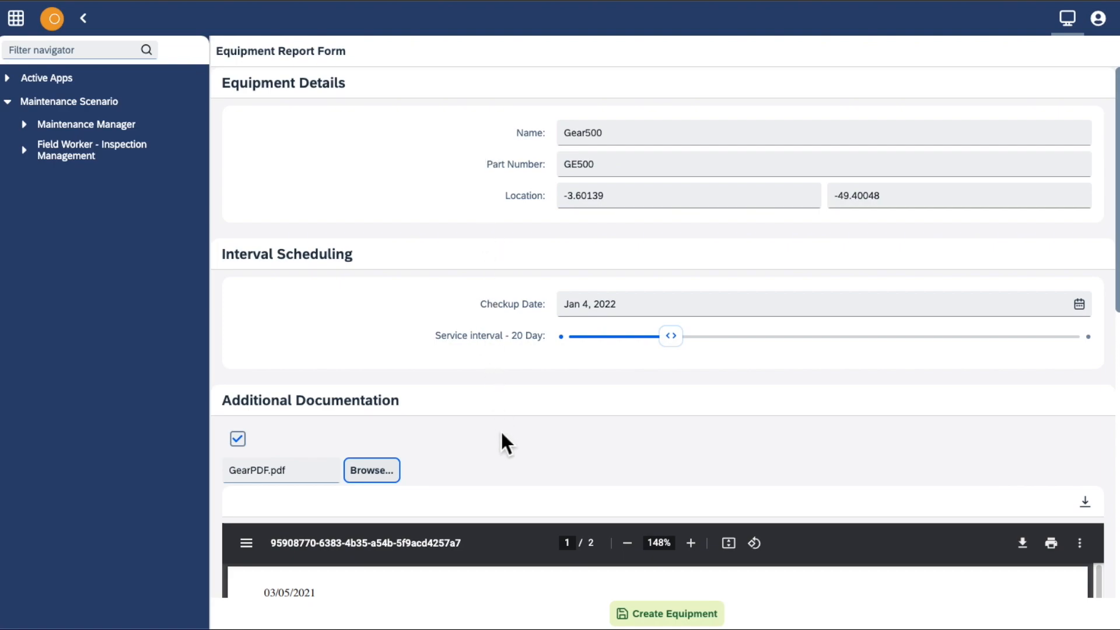
click(685, 616)
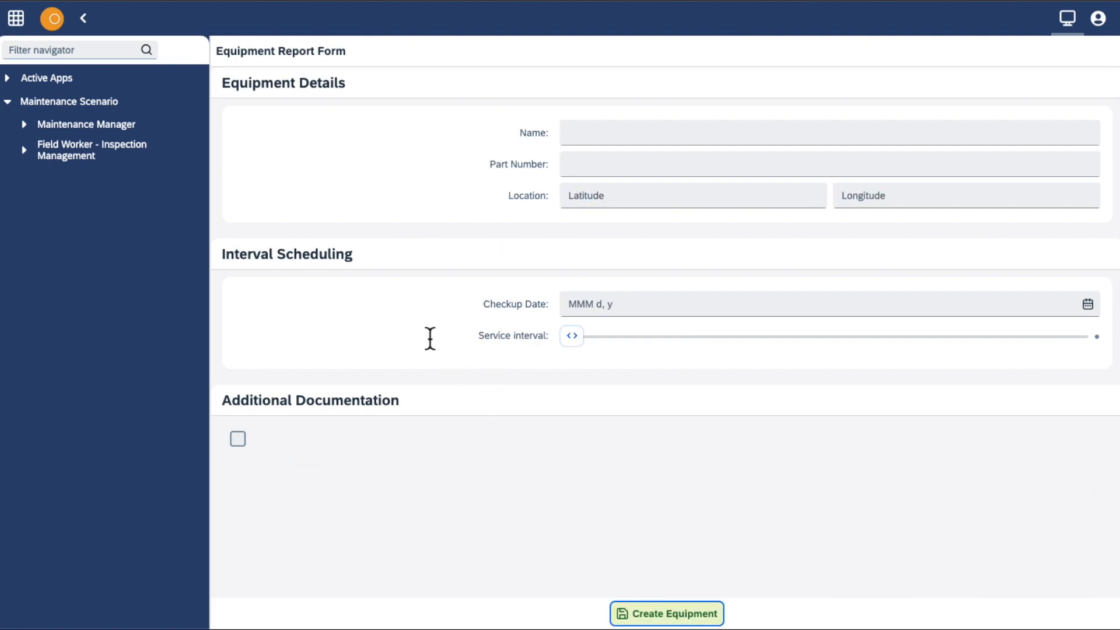
Step: Open Equipment MD from the home page and view the assigned, unassigned and full equipment lists
click(83, 18)
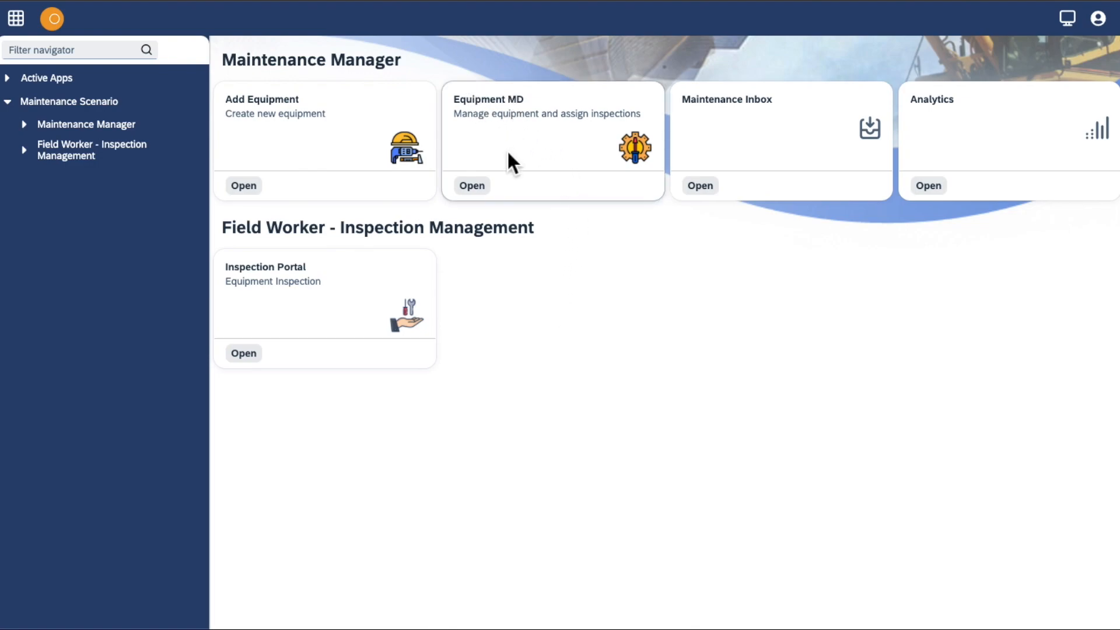
click(485, 186)
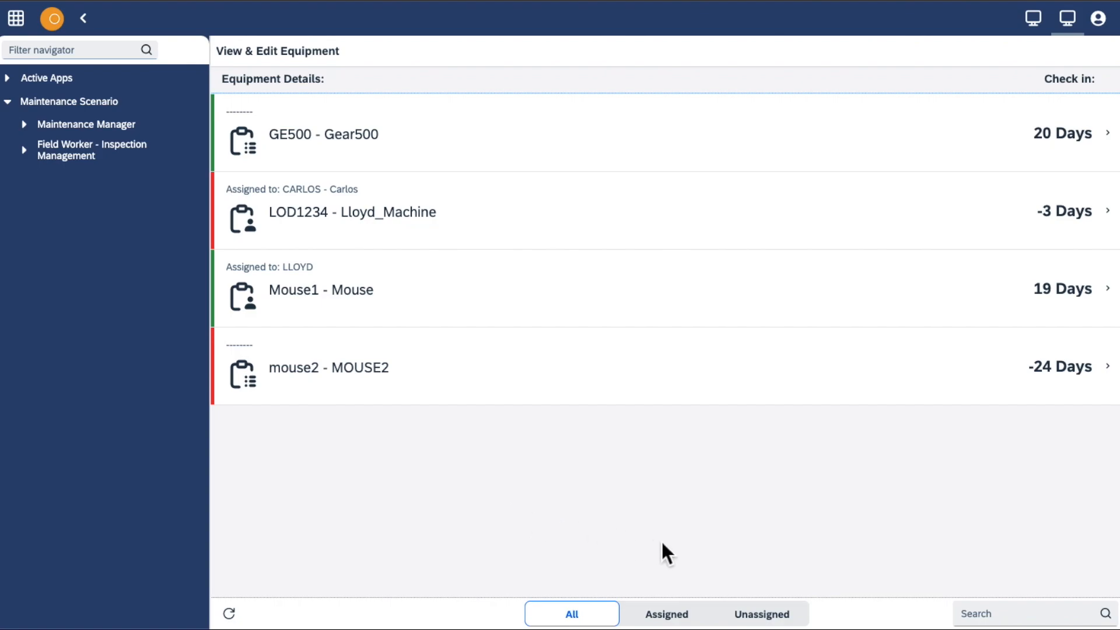
click(677, 620)
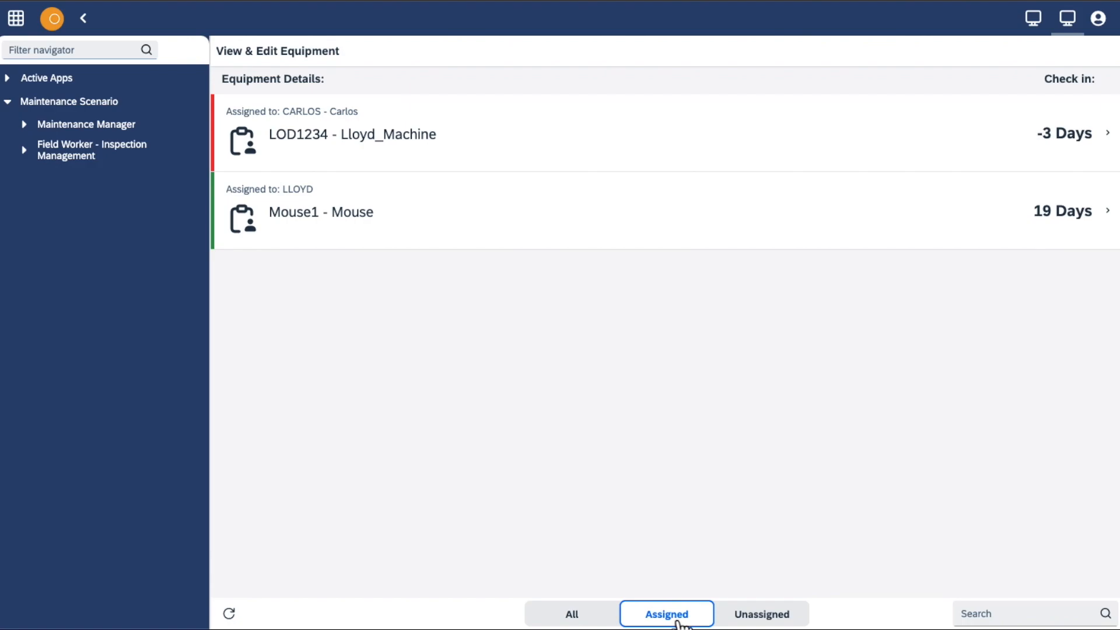
click(759, 621)
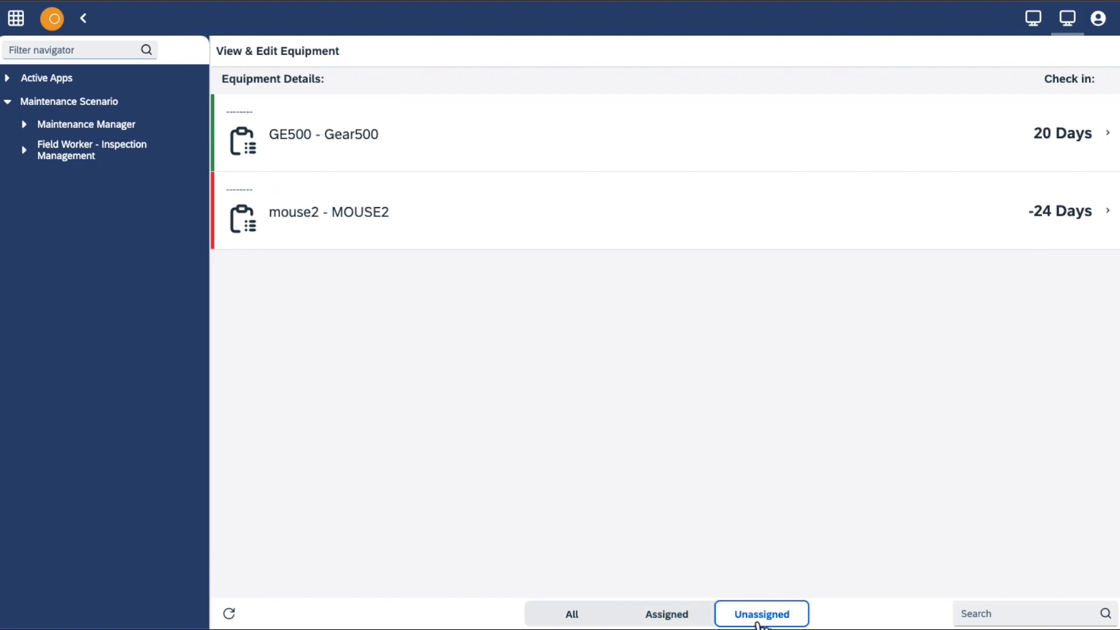
click(583, 624)
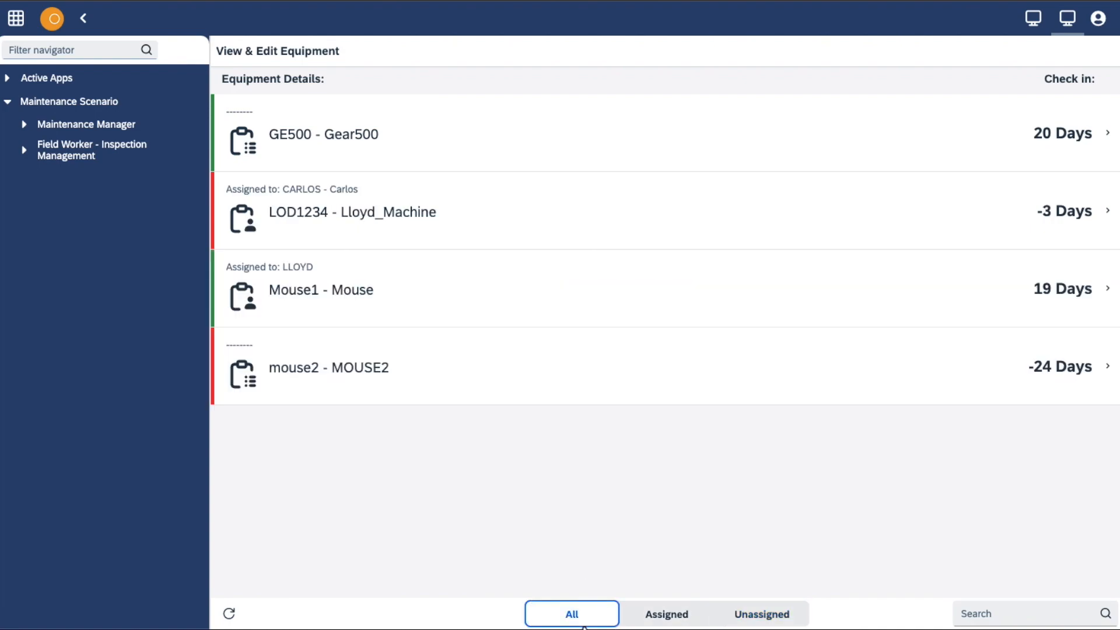
Step: Search the equipment list for "gear" and open the Gear500 record
click(1023, 613)
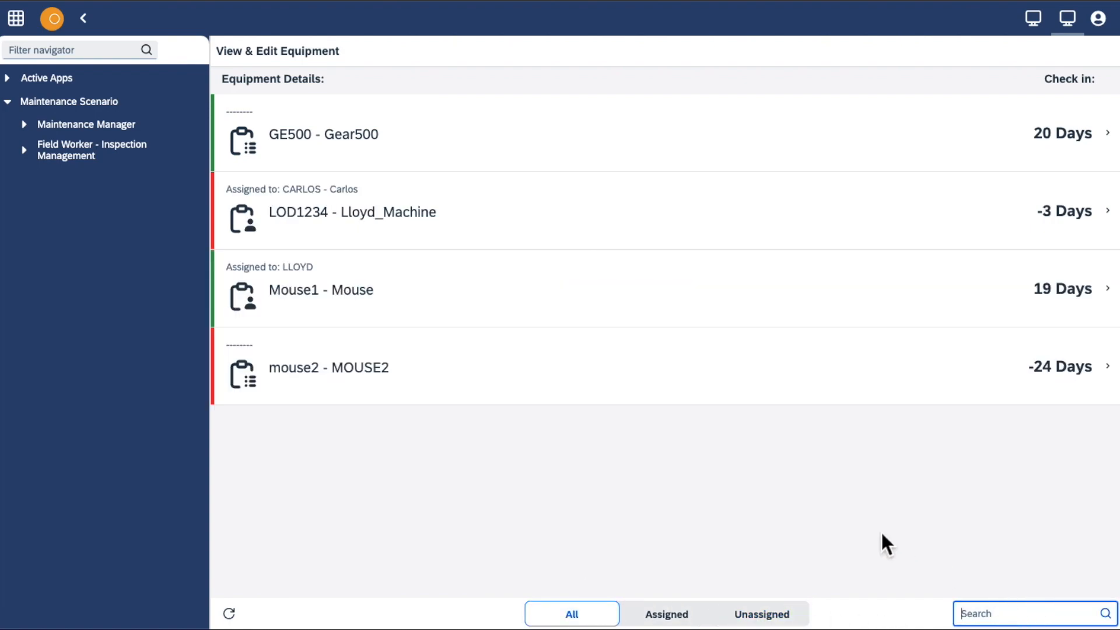
text(gear)
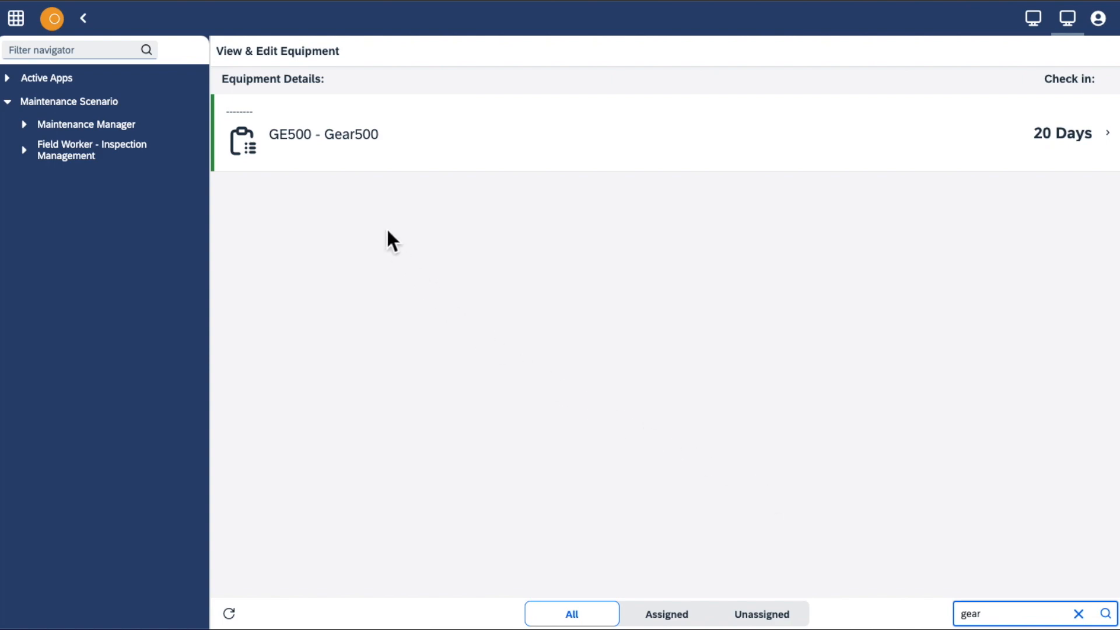
click(366, 157)
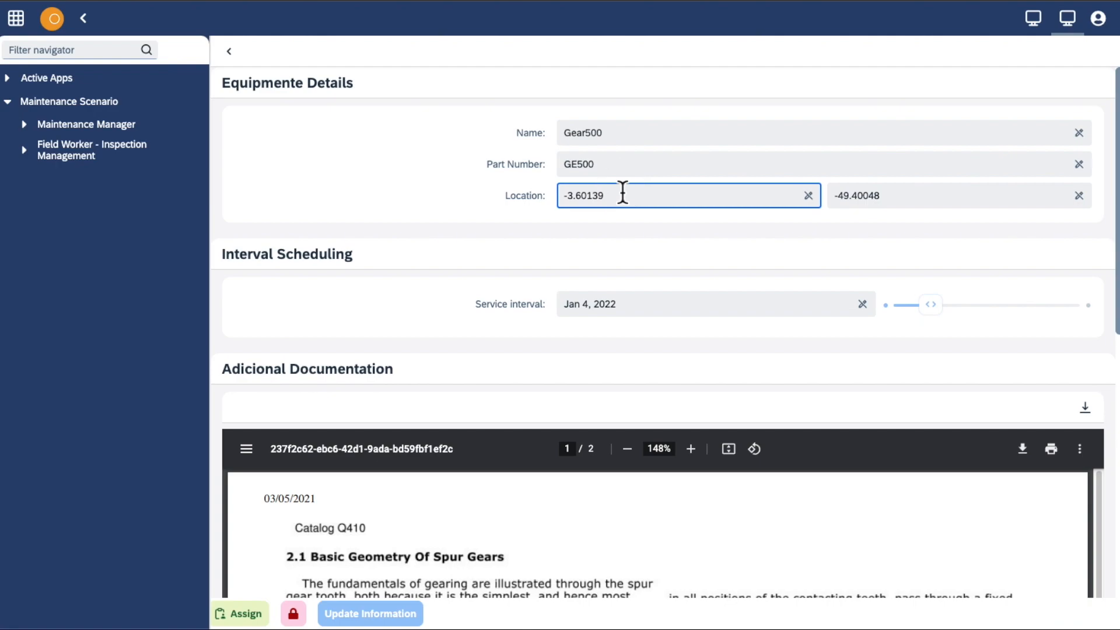
Step: Unlock the record for editing, change the part number to GEAR500 and the name to Gear 500, and save the update
click(295, 615)
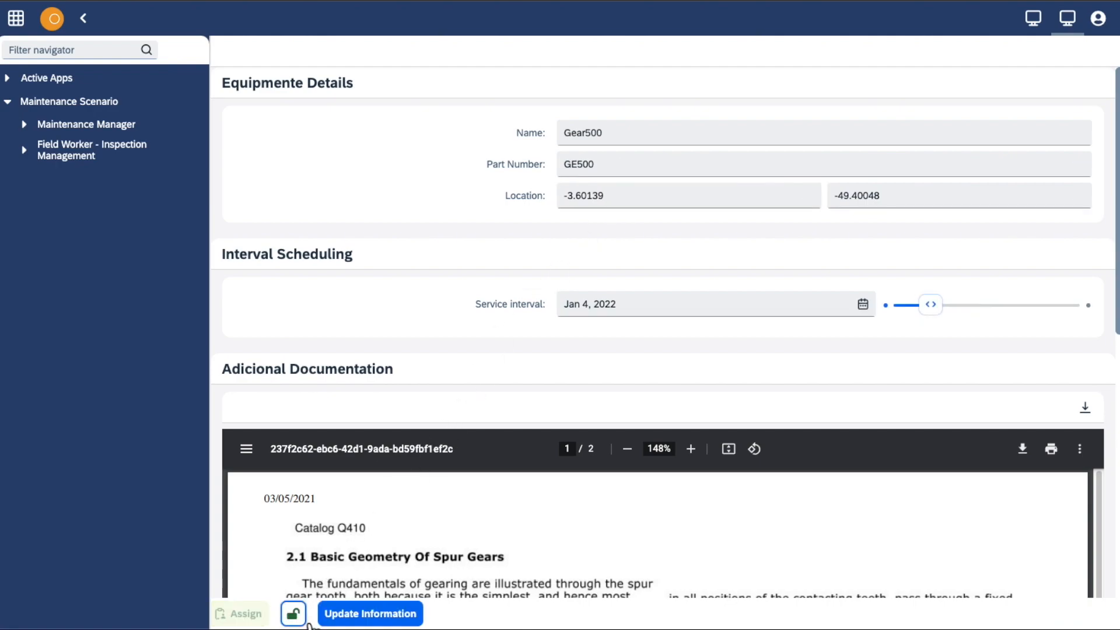
click(608, 165)
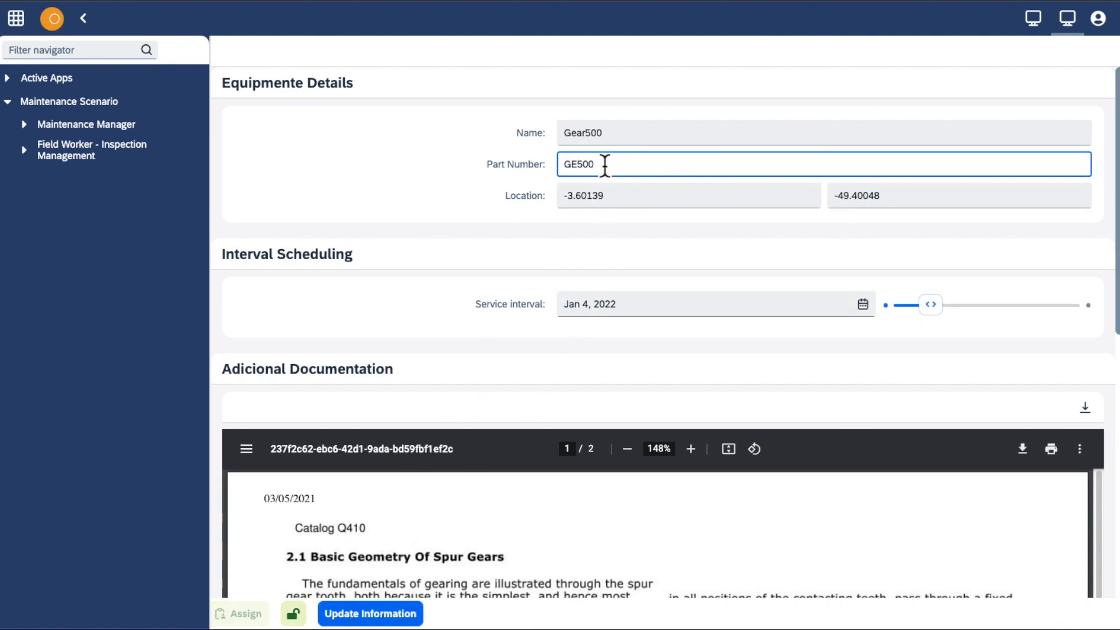
click(582, 171)
text(AR)
click(587, 135)
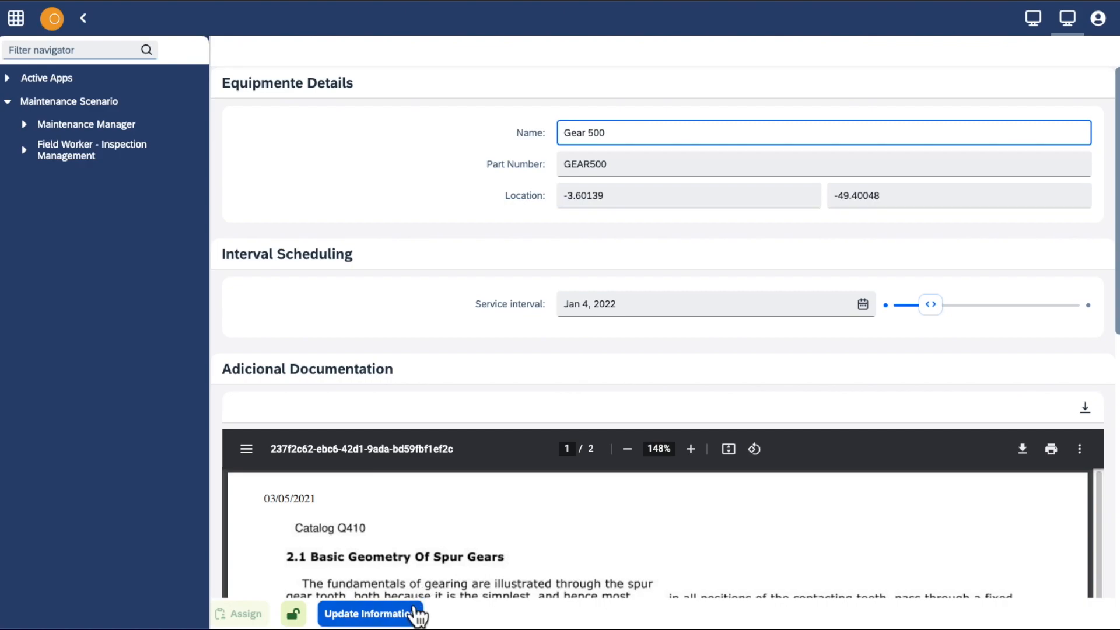
click(402, 621)
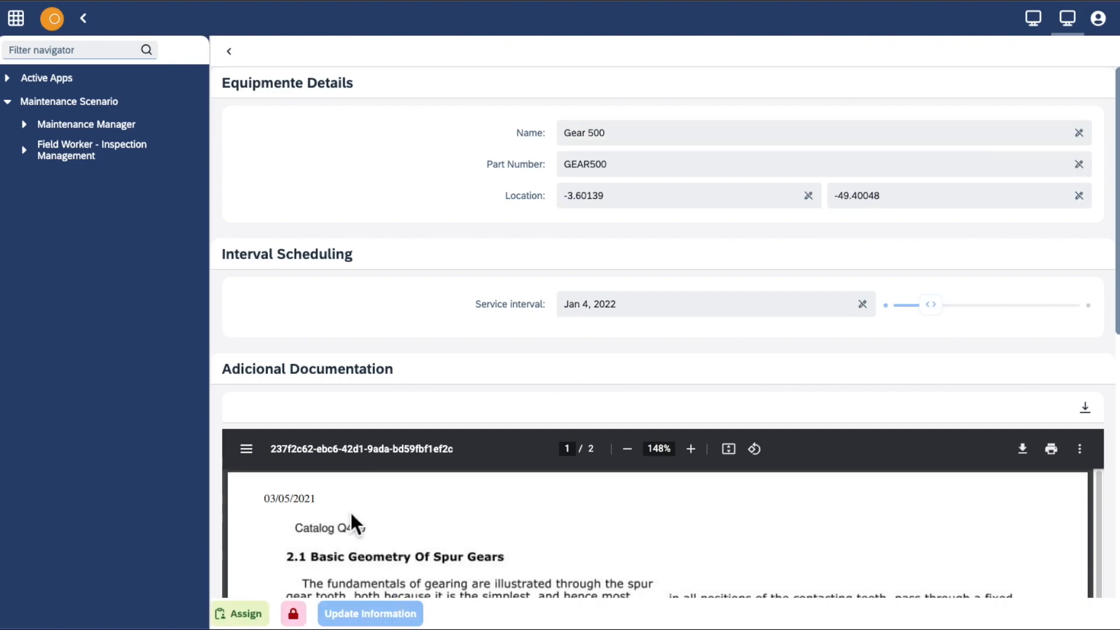
Step: Return to the equipment list, reopen Gear 500 and assign its inspection to the second employee offered
click(238, 62)
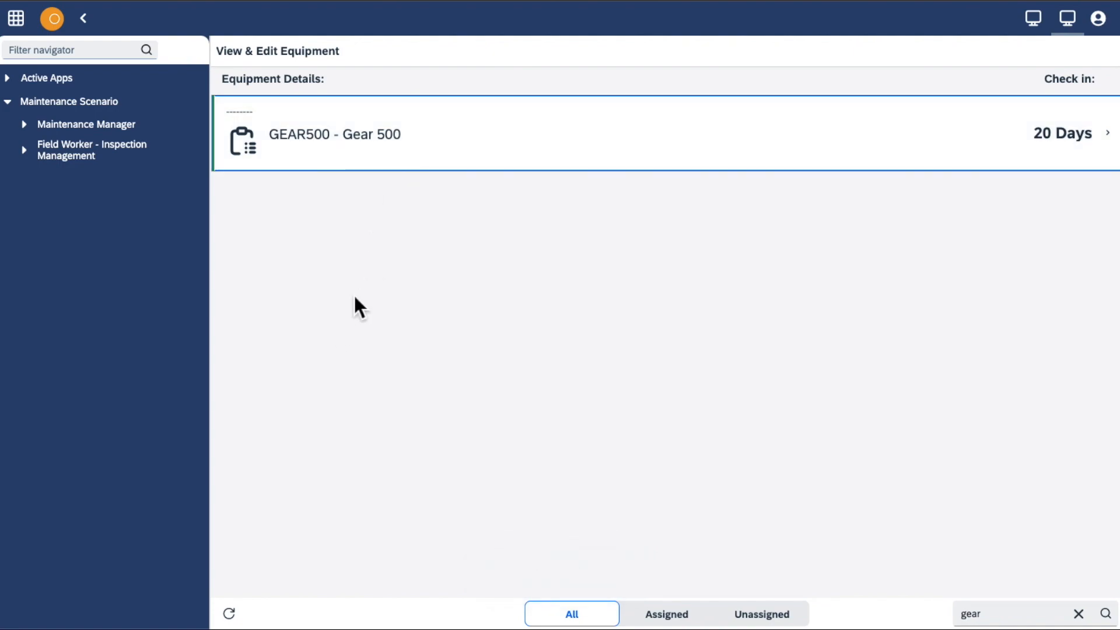
click(374, 144)
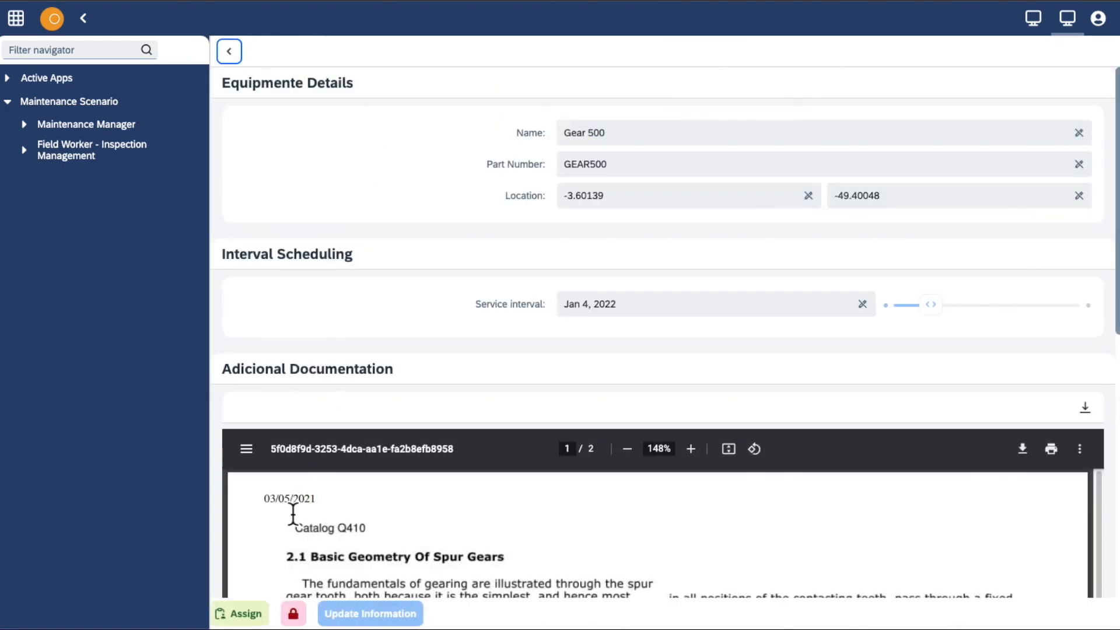
click(246, 613)
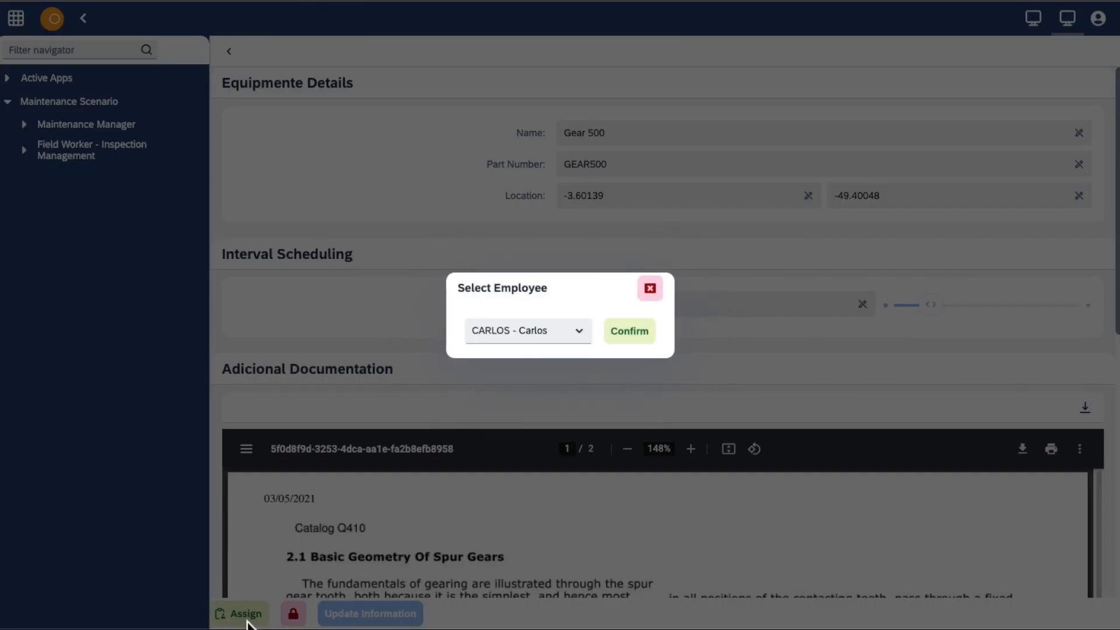
click(586, 336)
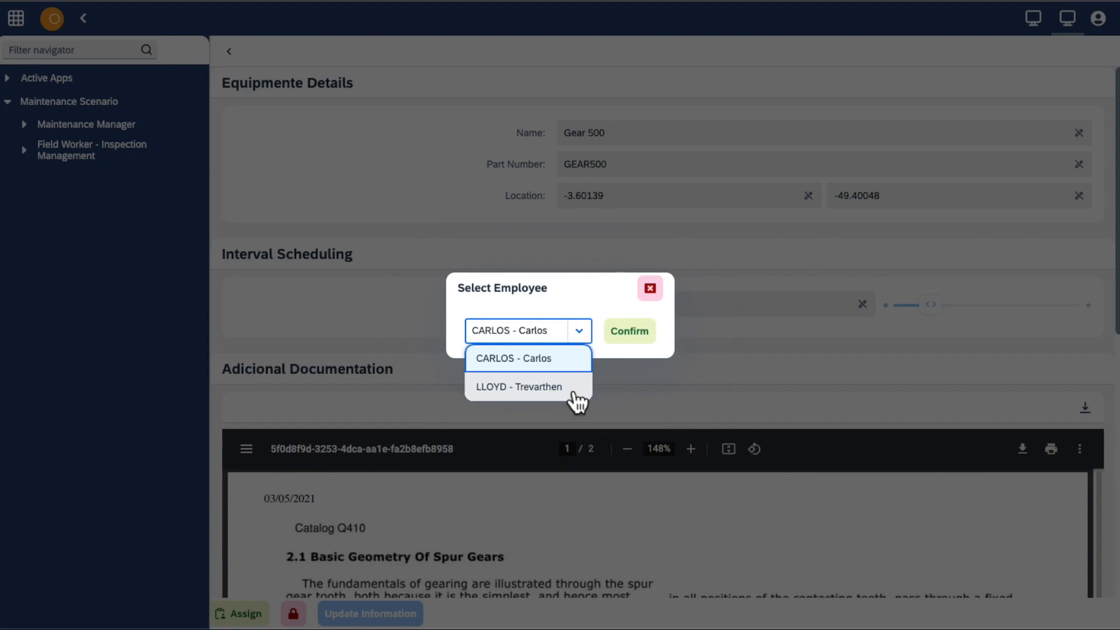
click(573, 390)
click(584, 336)
click(573, 359)
click(585, 338)
click(555, 397)
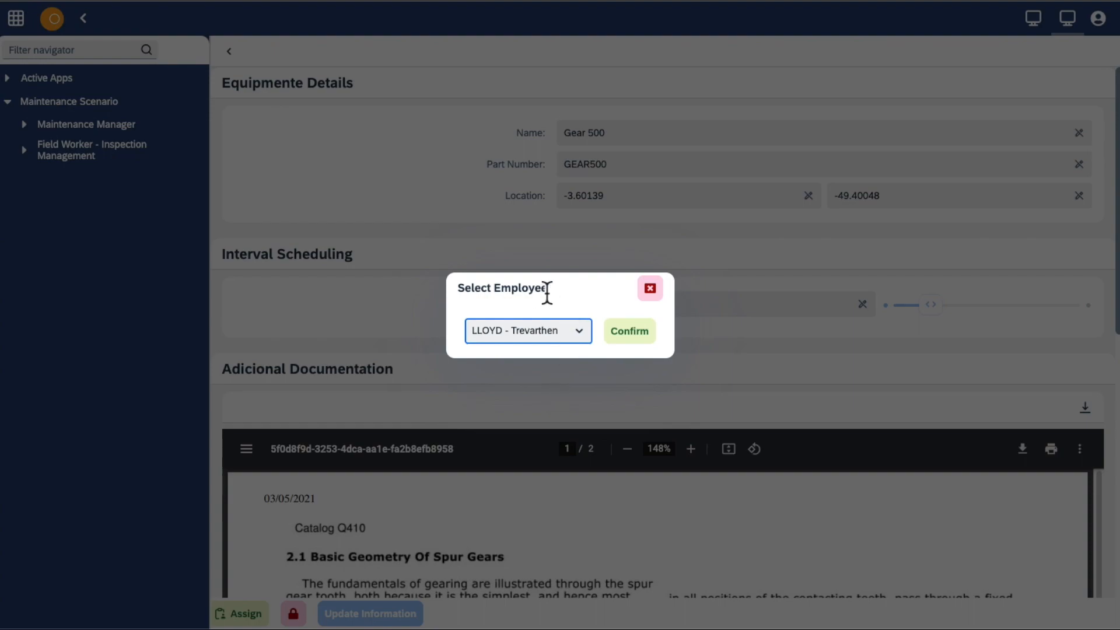
click(633, 344)
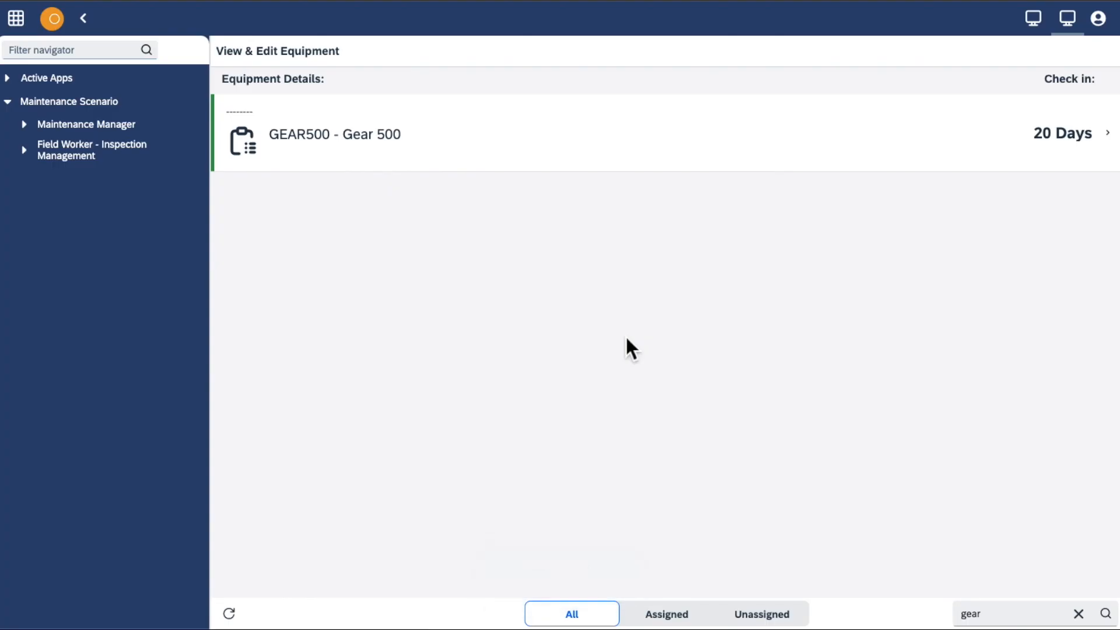
Step: Refresh the equipment list, open Gear 500 to check its assigned employee, and return to the home page
click(229, 613)
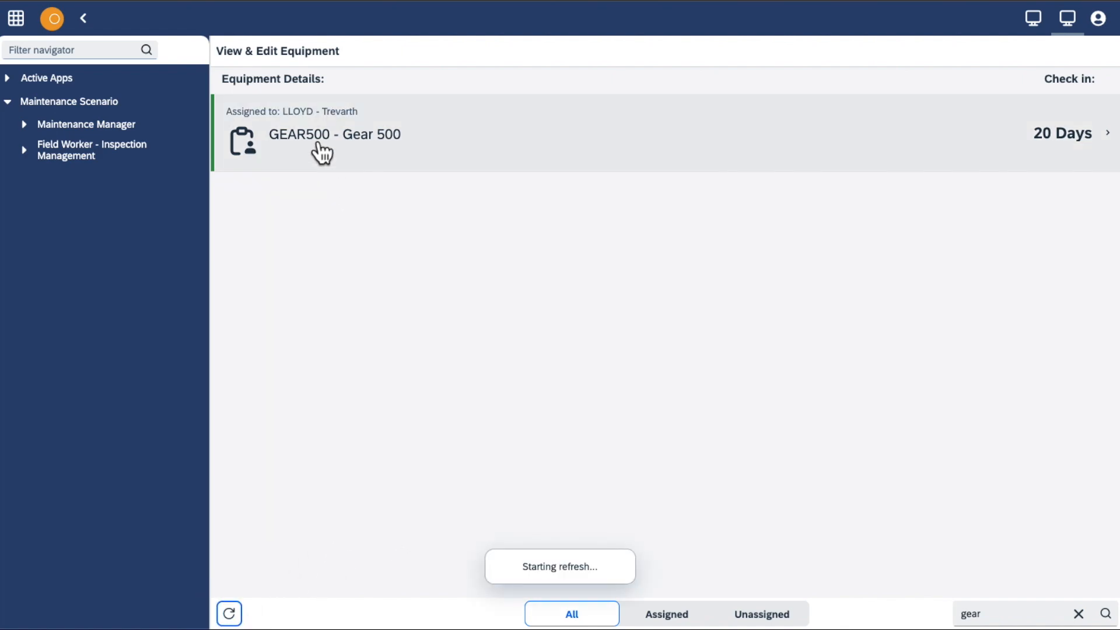
click(282, 150)
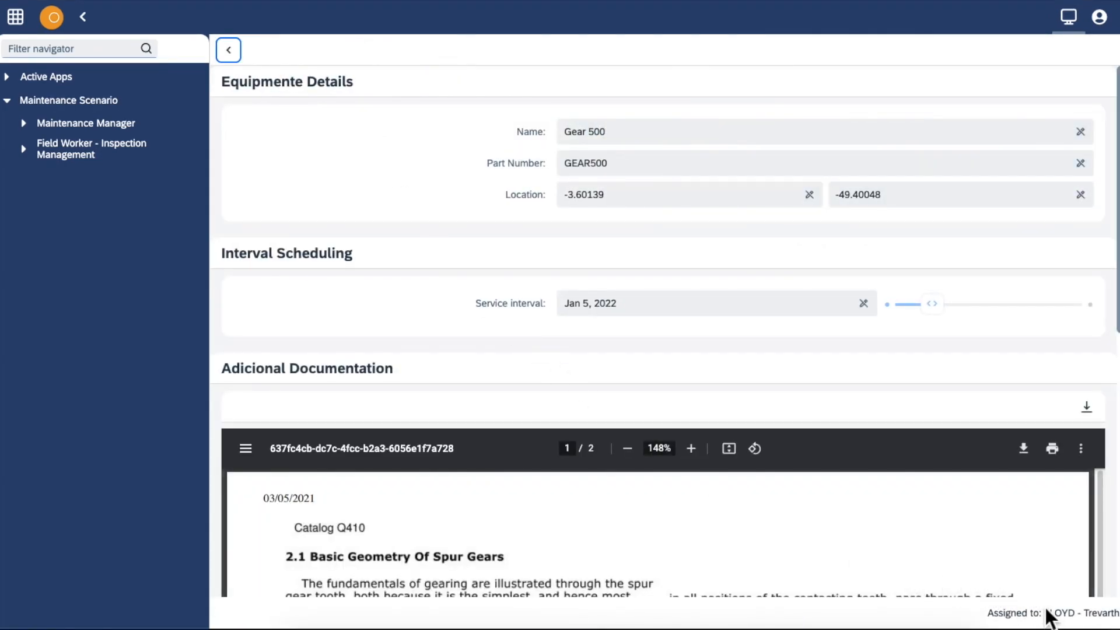
click(229, 53)
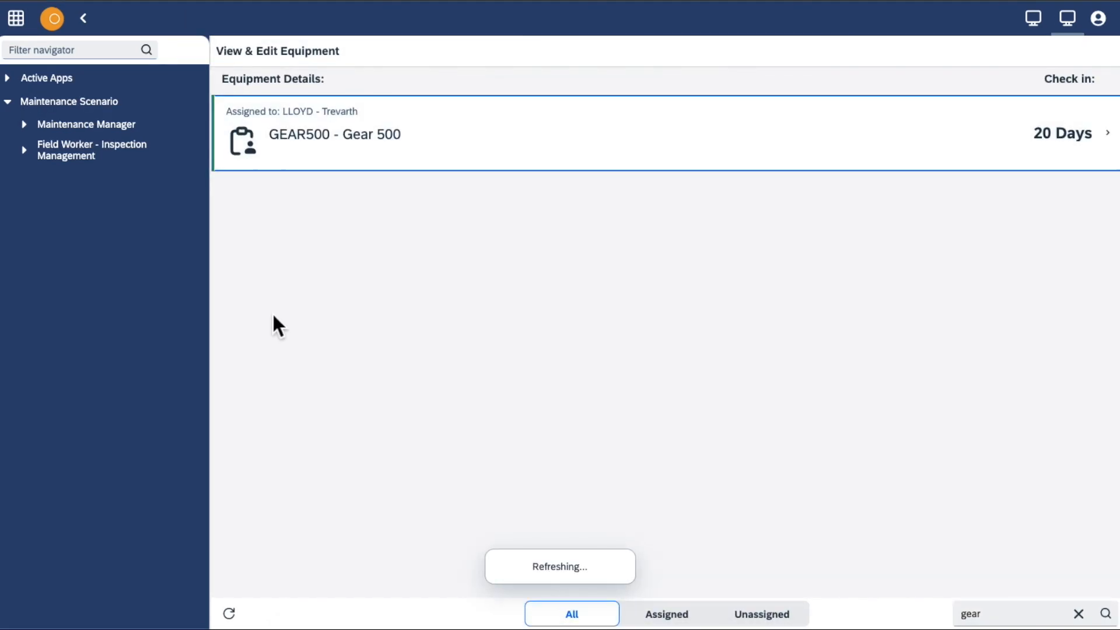
click(82, 21)
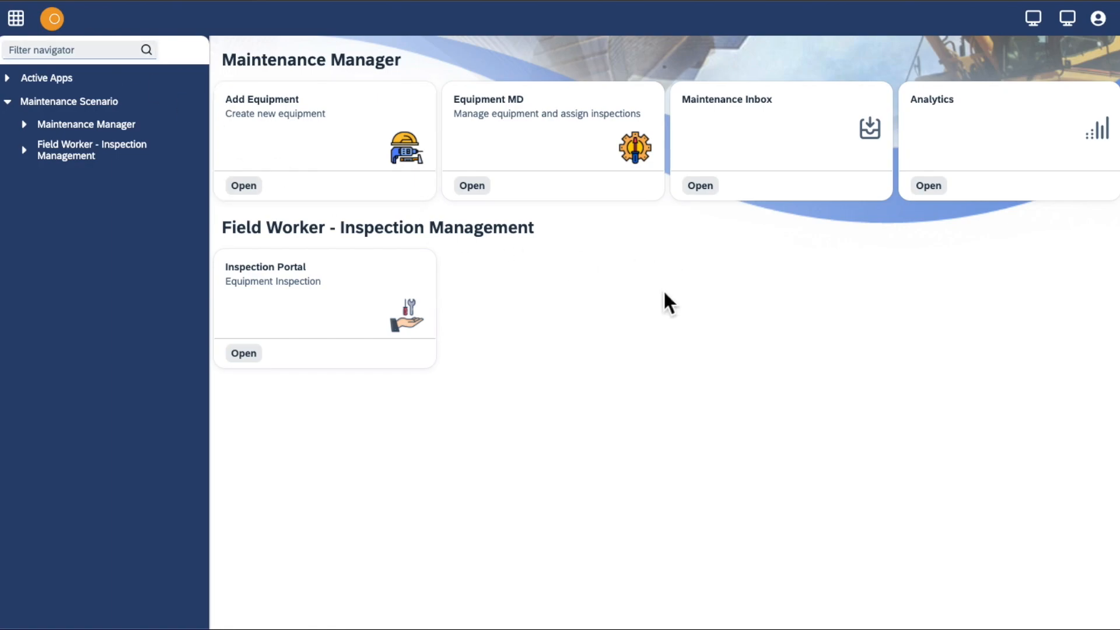
Step: Open the Inspection Portal, look through My Inspections and open the GEAR500 - Gear 500 inspection
click(244, 354)
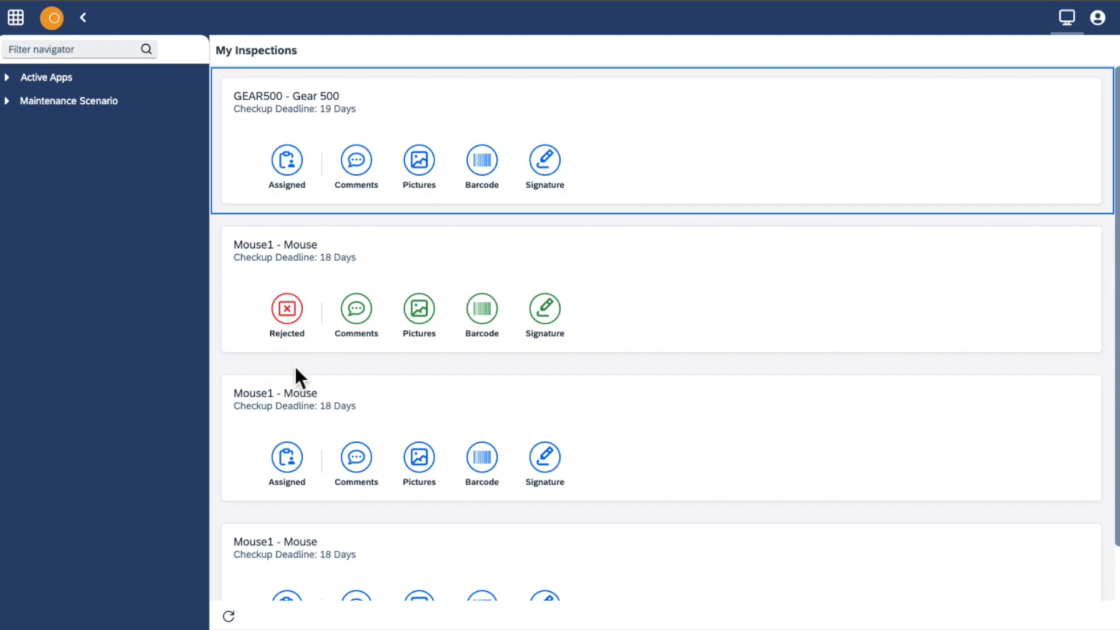
scroll(688, 246, down, 1)
scroll(688, 246, down, 2)
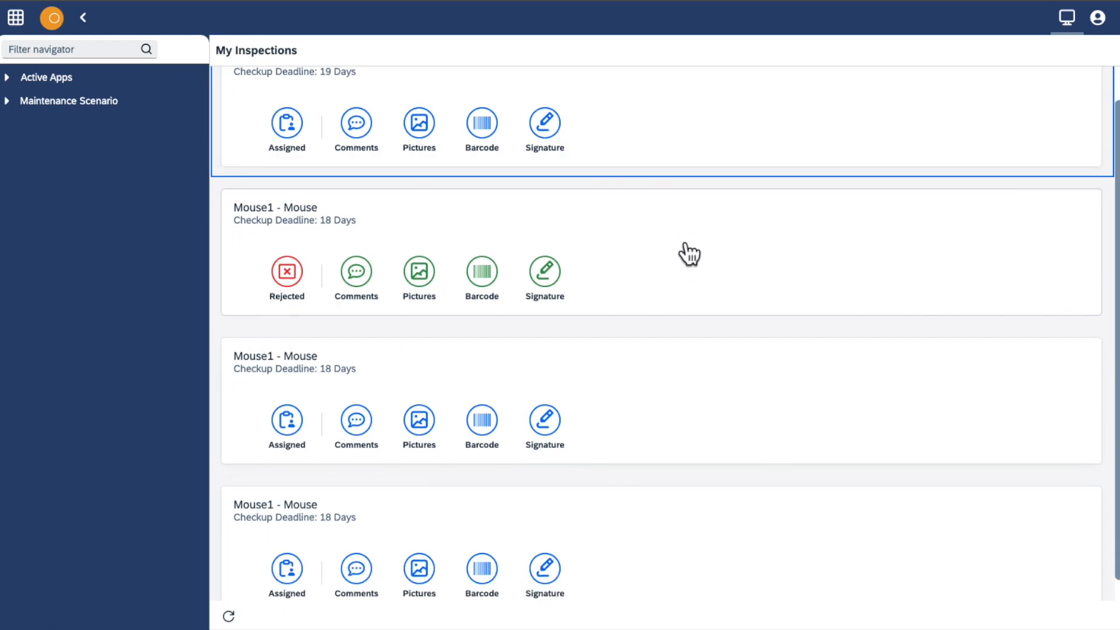
scroll(689, 250, up, 3)
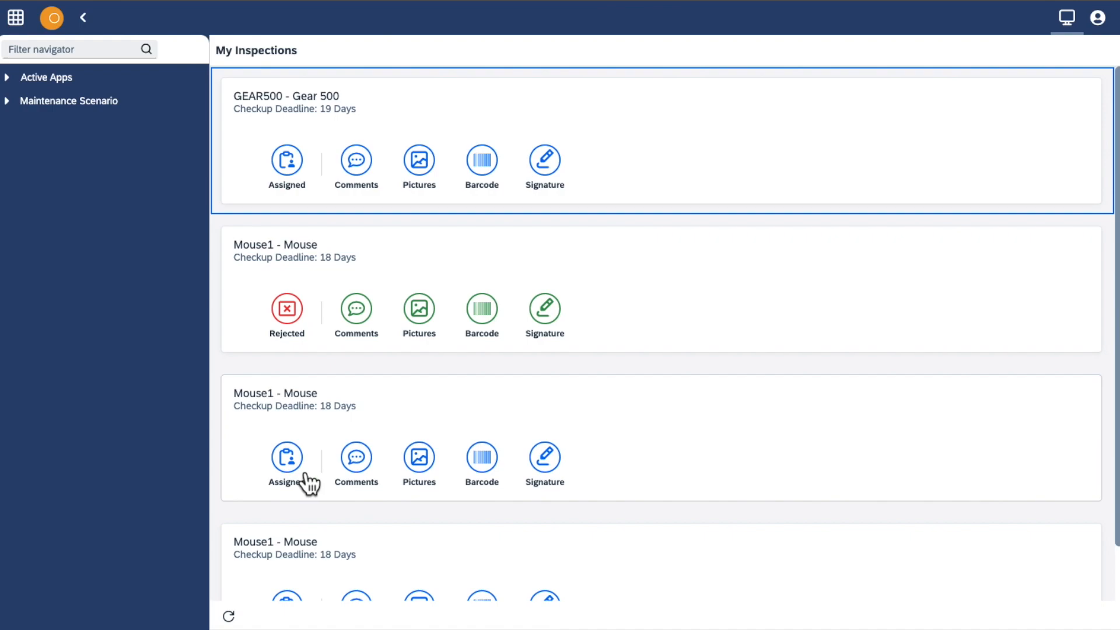
click(403, 125)
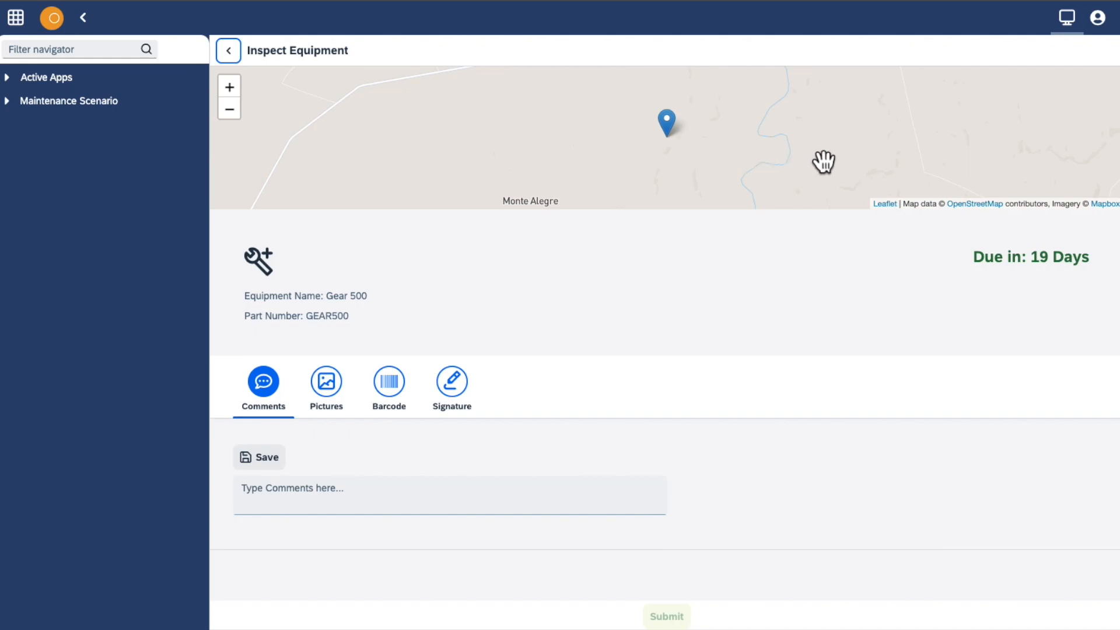
Step: Examine the equipment's location on the map at a wider scale and view the Pictures, Barcode and Signature sections
drag(823, 163, 736, 163)
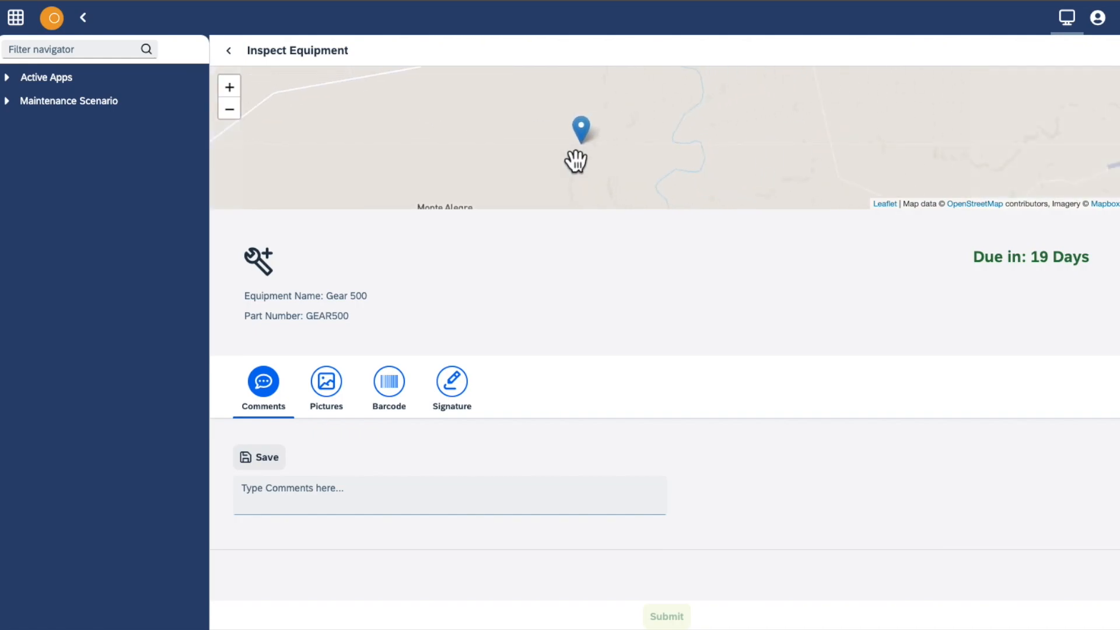
scroll(576, 162, down, 5)
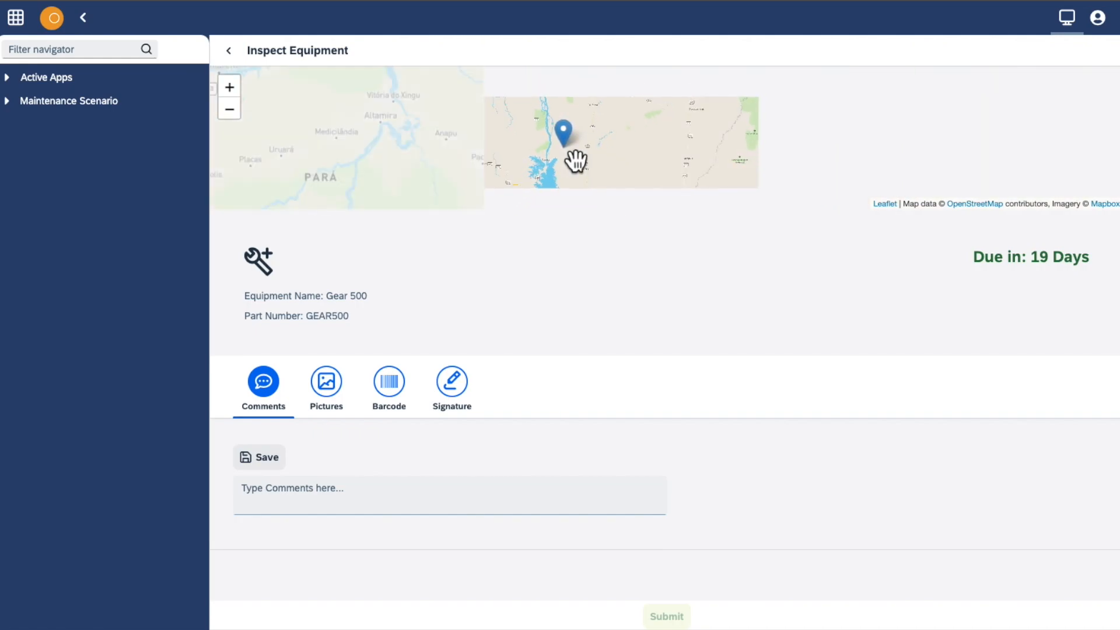
scroll(575, 161, down, 2)
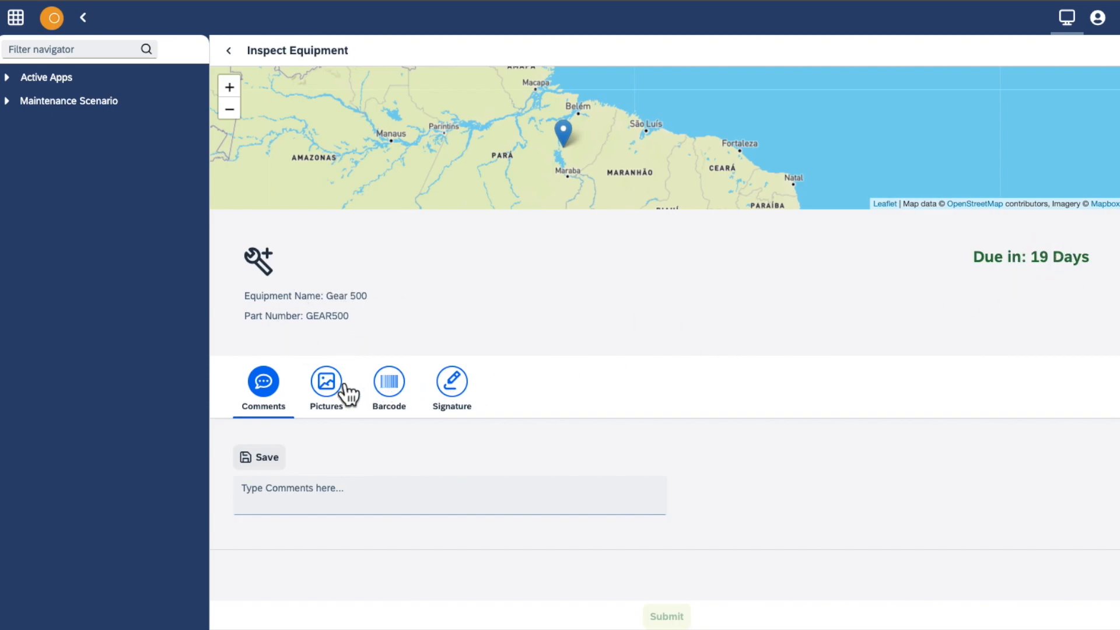
click(326, 412)
click(413, 403)
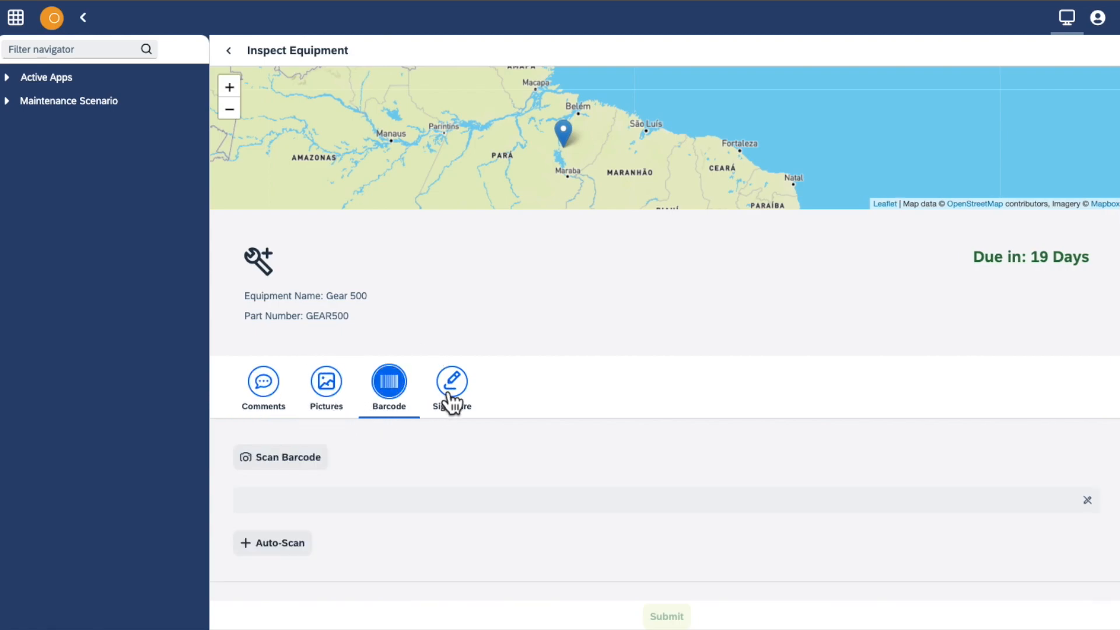
click(449, 391)
Step: Add the comment "Looks okay!" to the Gear 500 inspection and save it
click(280, 396)
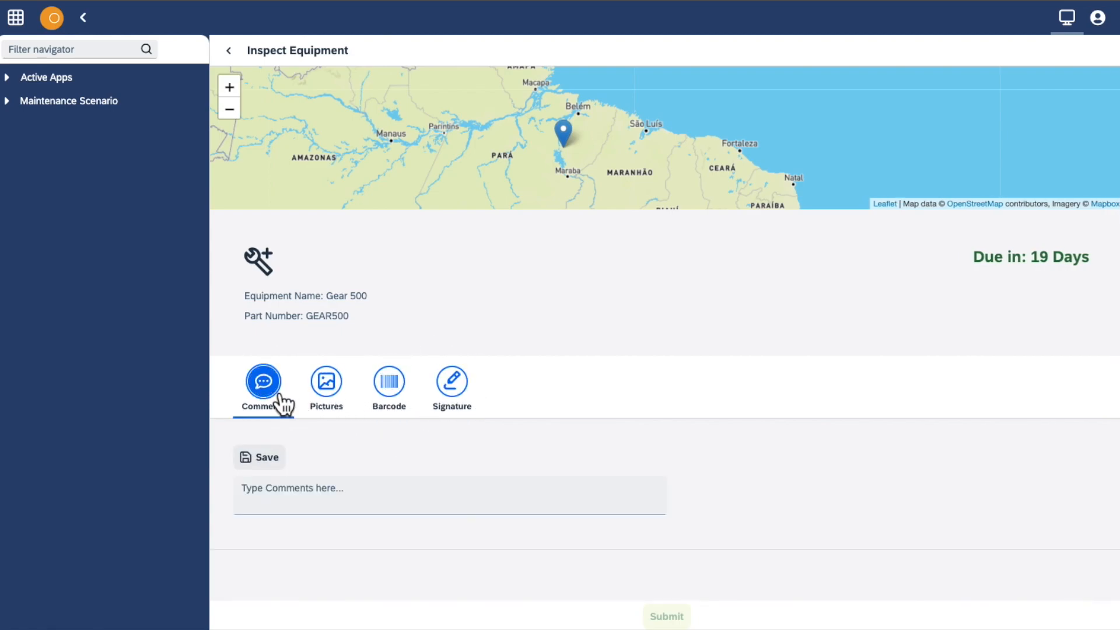
click(354, 499)
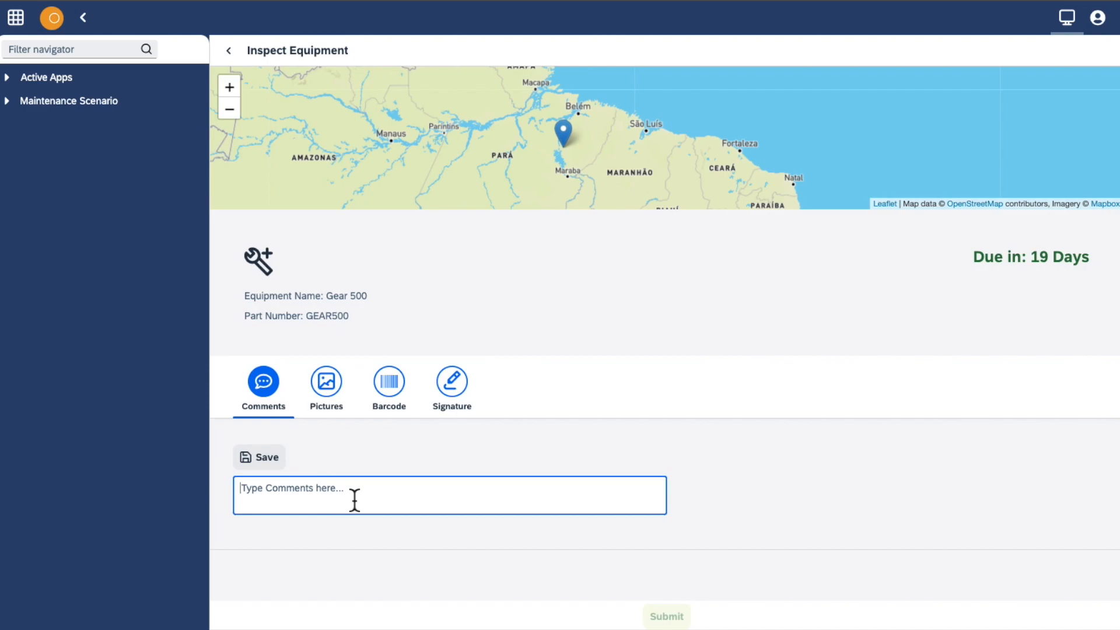
text(Looks okay!)
click(274, 467)
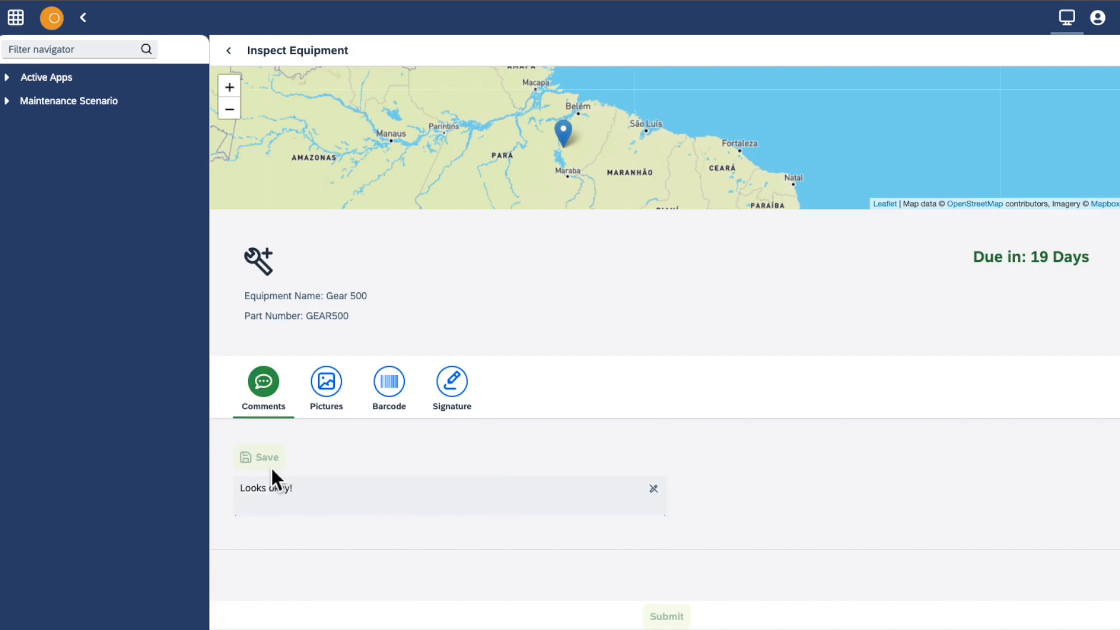
Step: Upload the photo of the gears to the inspection's Pictures section and save it
click(343, 393)
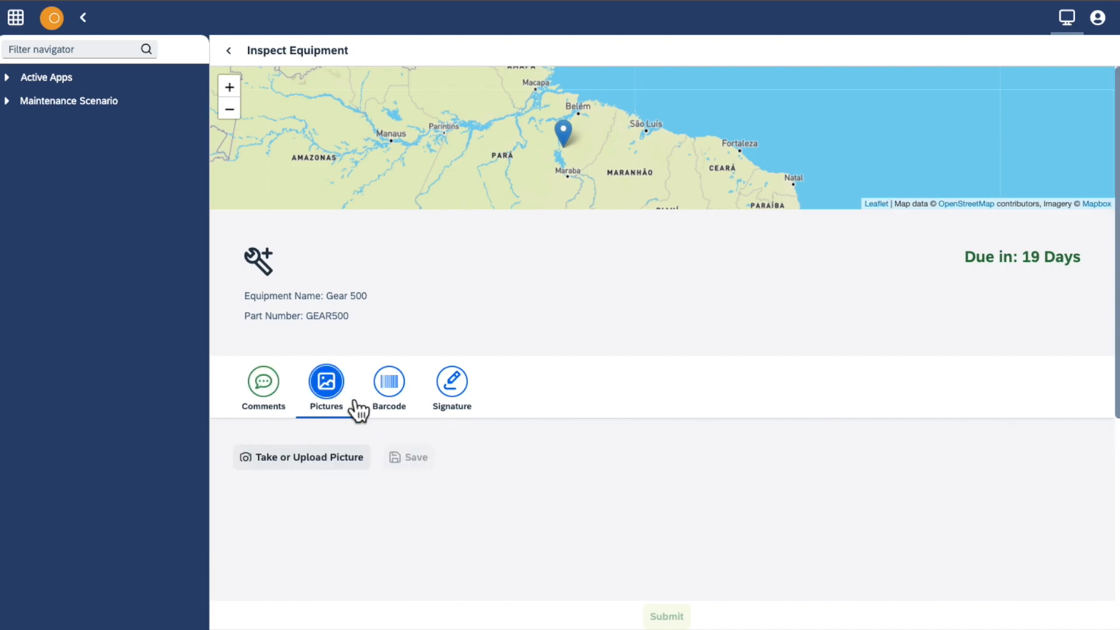
click(339, 469)
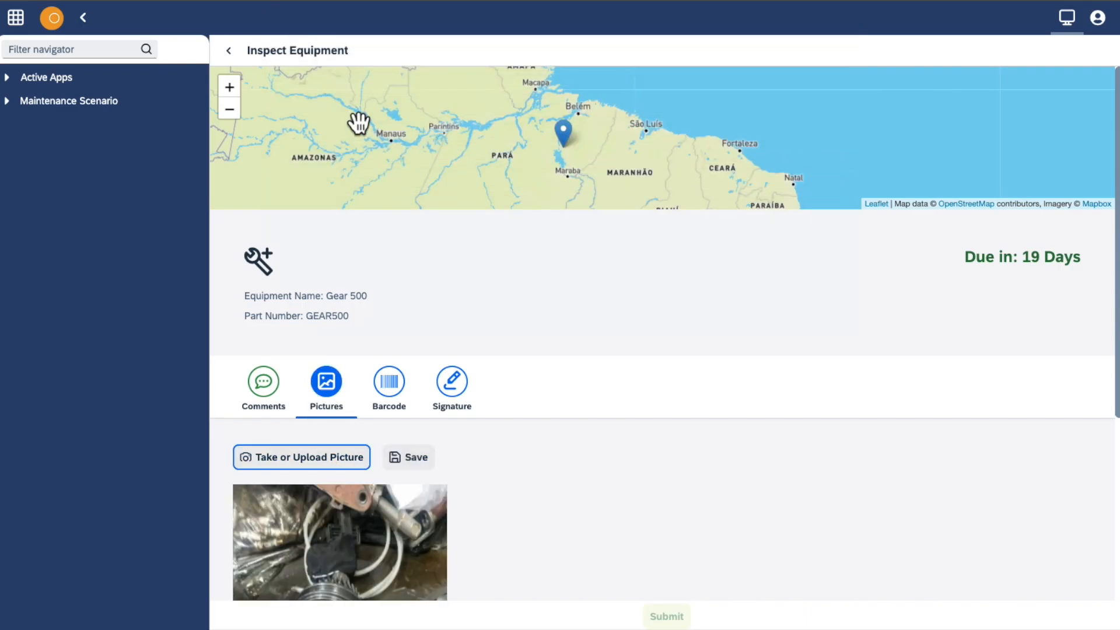
scroll(517, 357, down, 4)
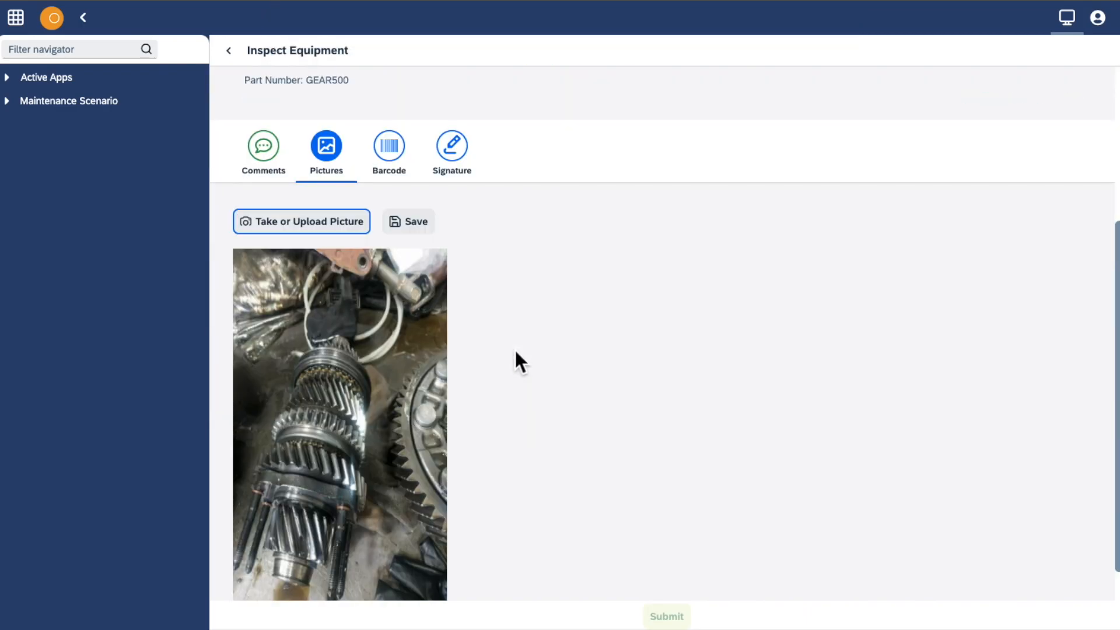
scroll(514, 360, down, 1)
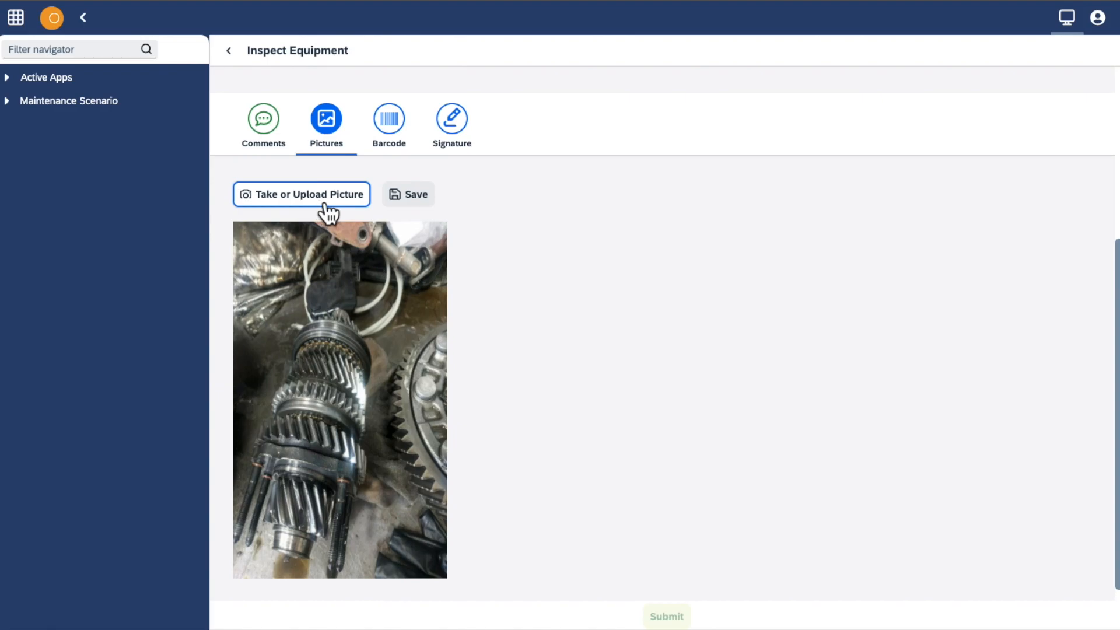
click(434, 202)
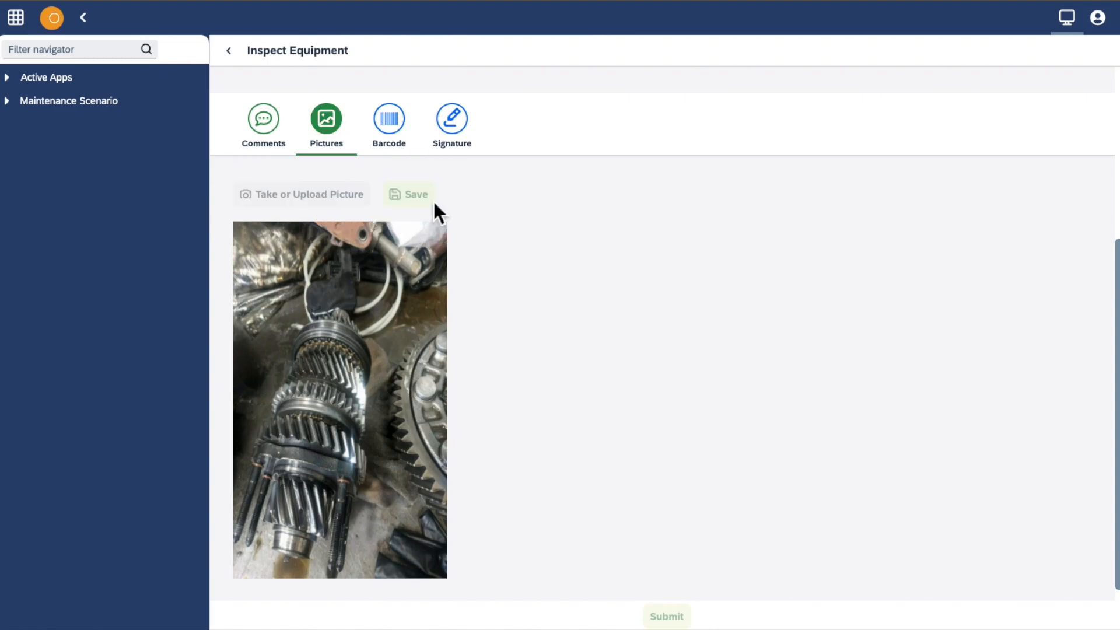
Step: Try the camera barcode scanner with camera access allowed, close it, and fill in the barcode with Auto-Scan instead
click(396, 136)
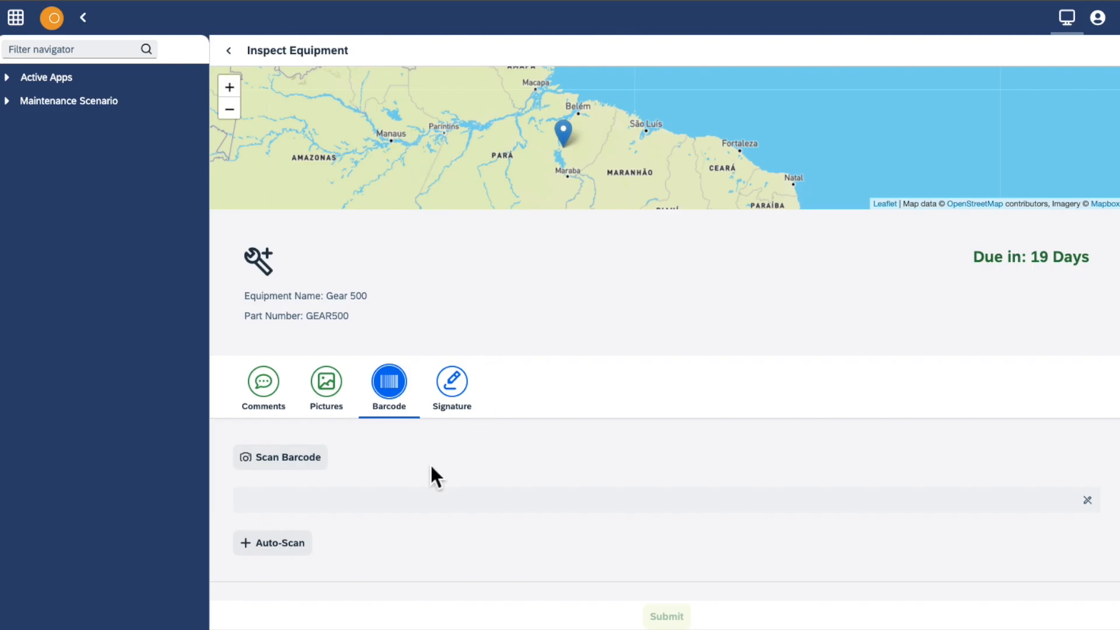
click(288, 456)
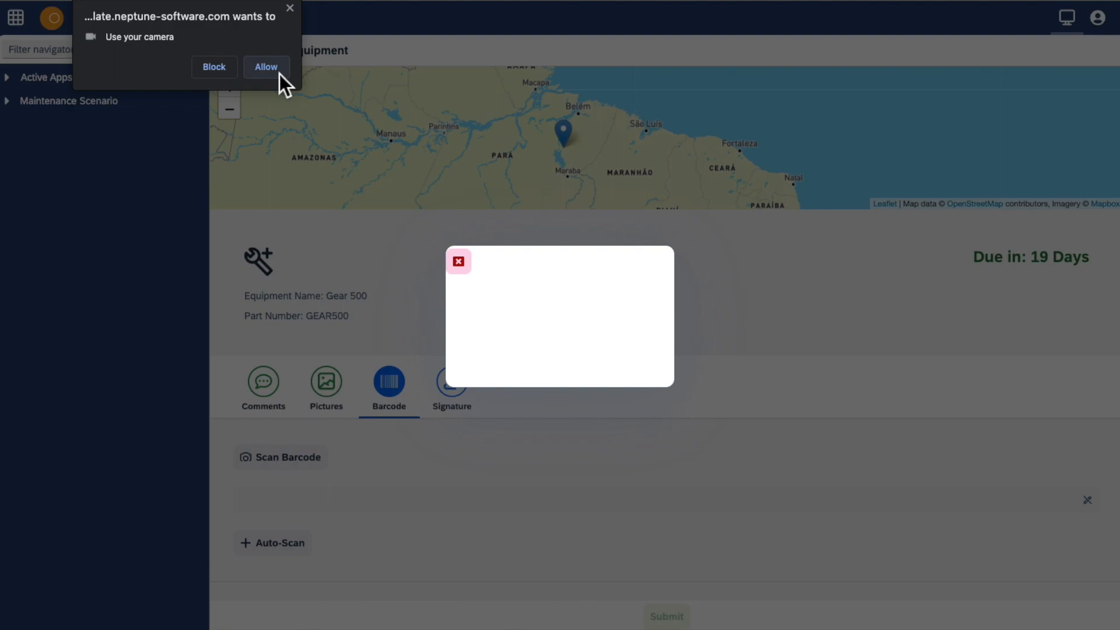
click(266, 66)
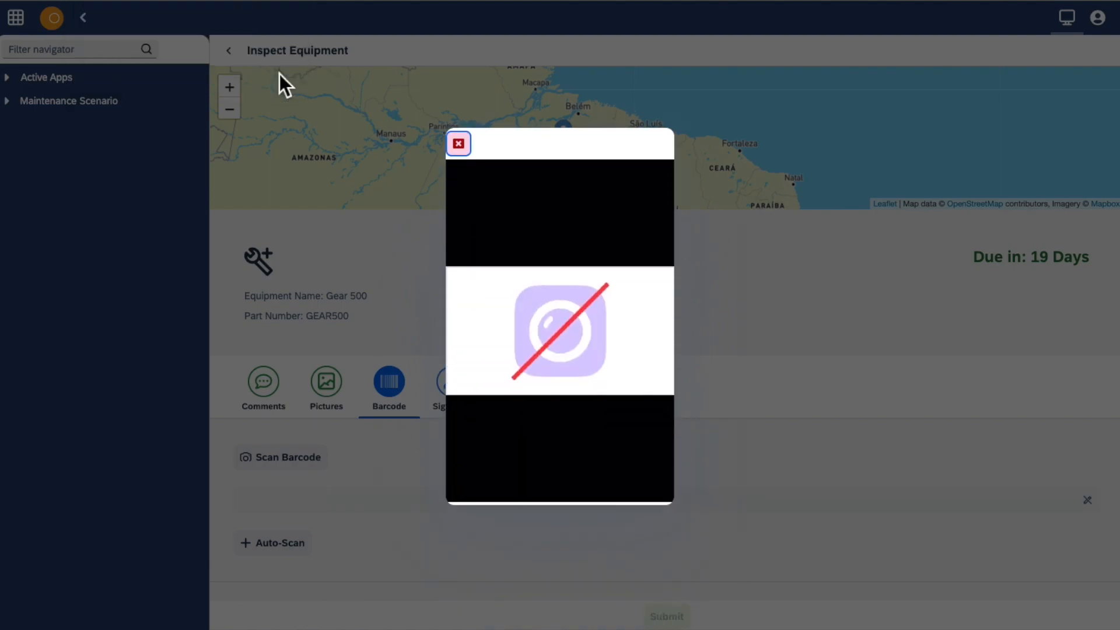
click(461, 146)
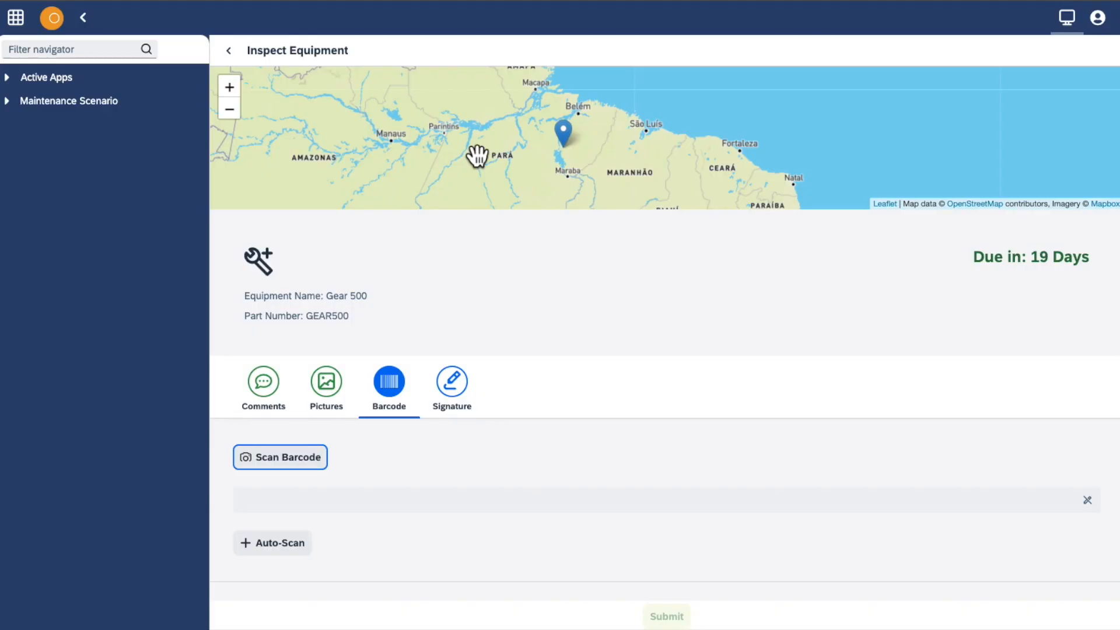
click(280, 556)
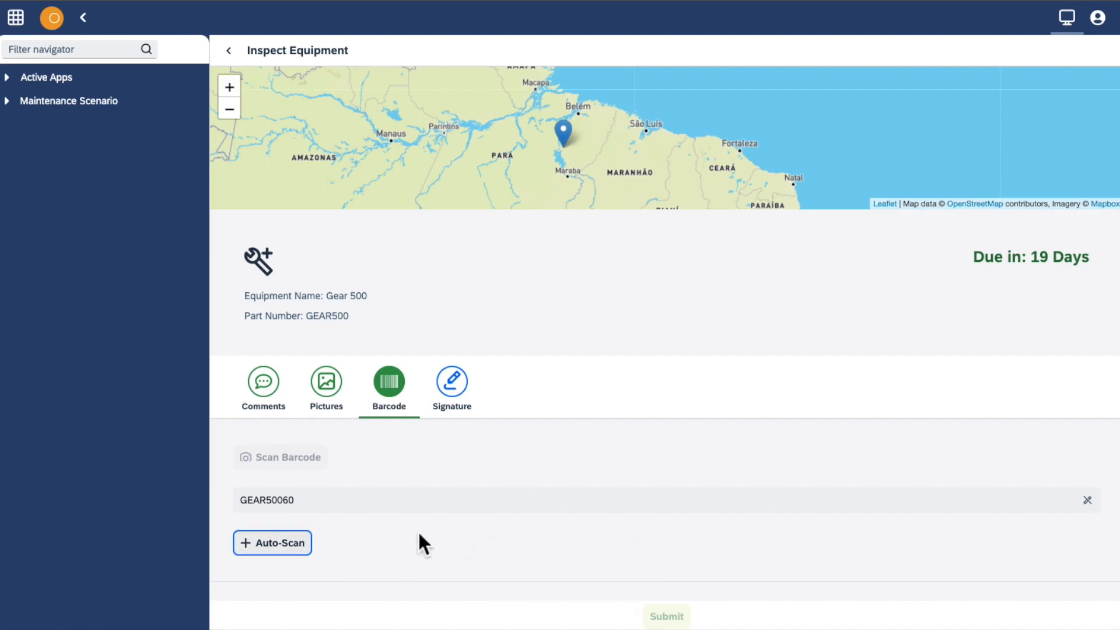
Step: Draw a freehand signature in the inspection's Signature section and save it
click(463, 411)
scroll(465, 407, down, 1)
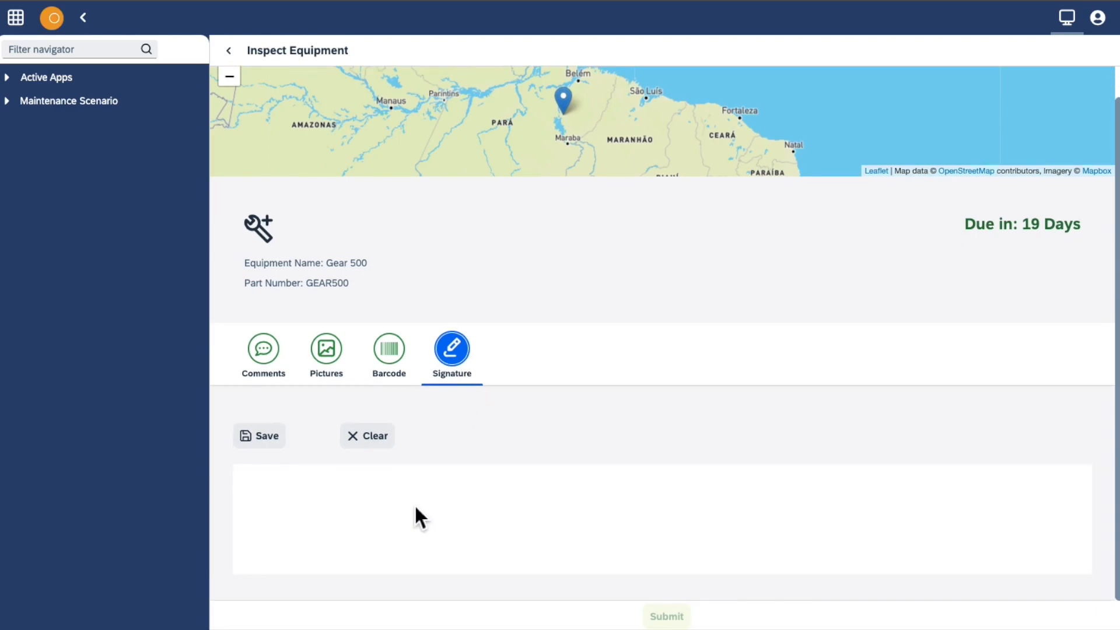
mouse_move(291, 501)
mouse_down()
mouse_move(403, 546)
mouse_move(397, 561)
mouse_up()
drag(342, 492, 567, 514)
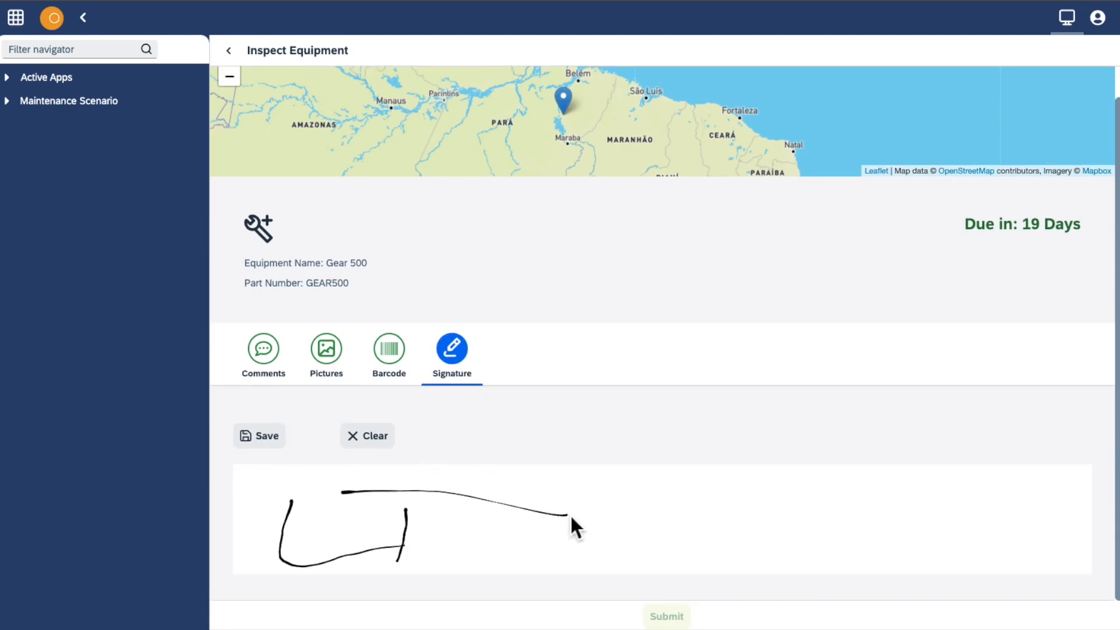
click(260, 437)
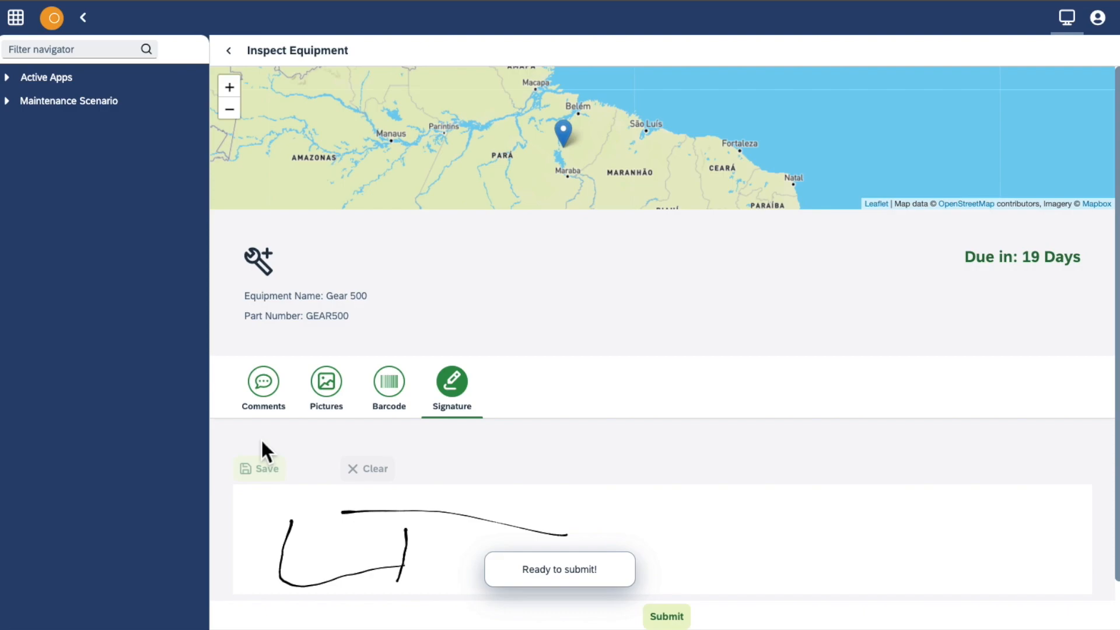
Step: Submit the Gear 500 inspection and try to reopen it from My Inspections
scroll(262, 444, down, 1)
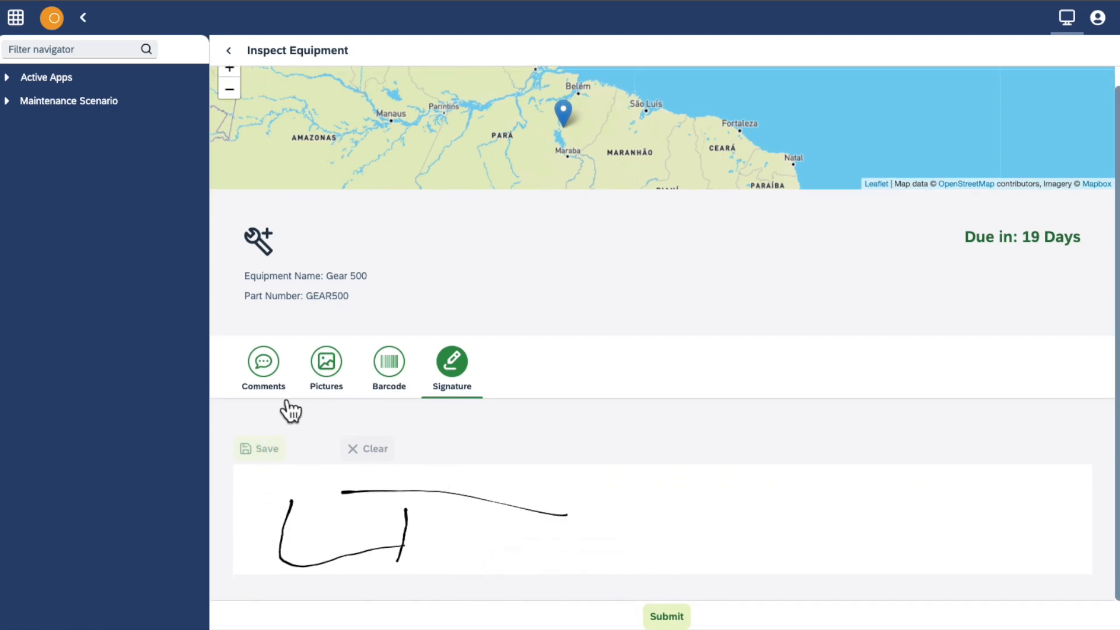
click(680, 619)
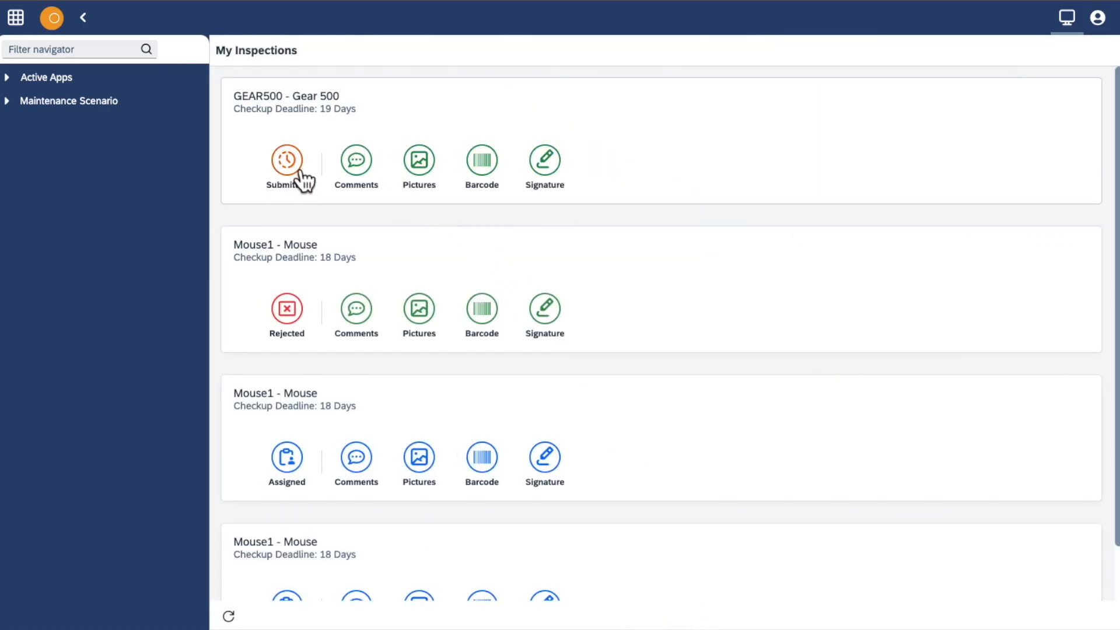
click(402, 115)
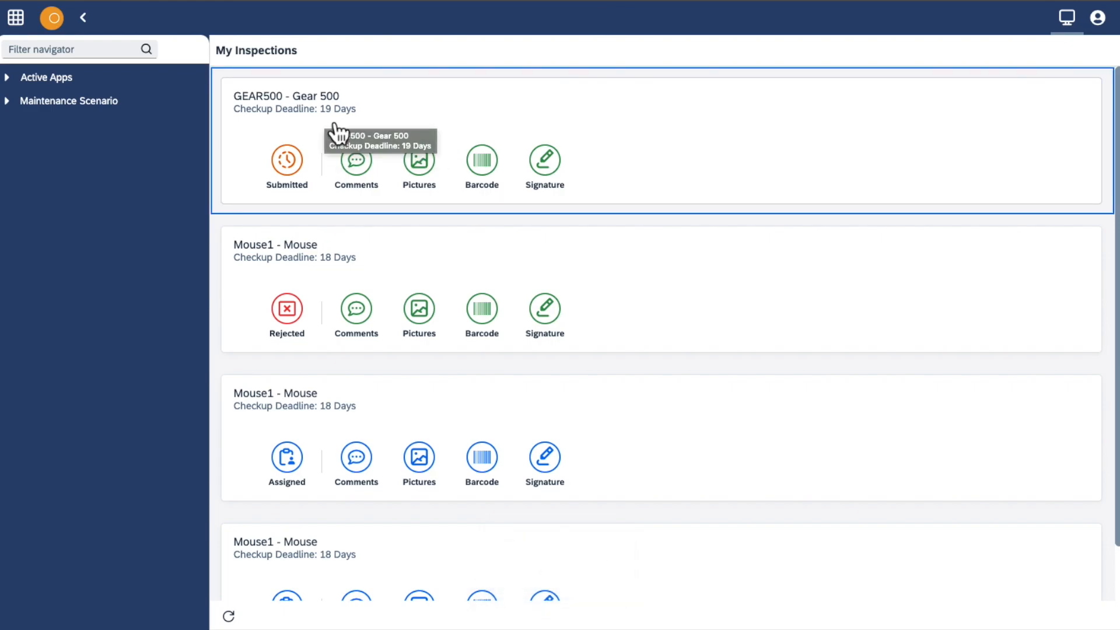
Step: Open the Gear 500 inspection in the Maintenance Inbox, review its picture, barcode and signature, and accept the inspection
click(83, 18)
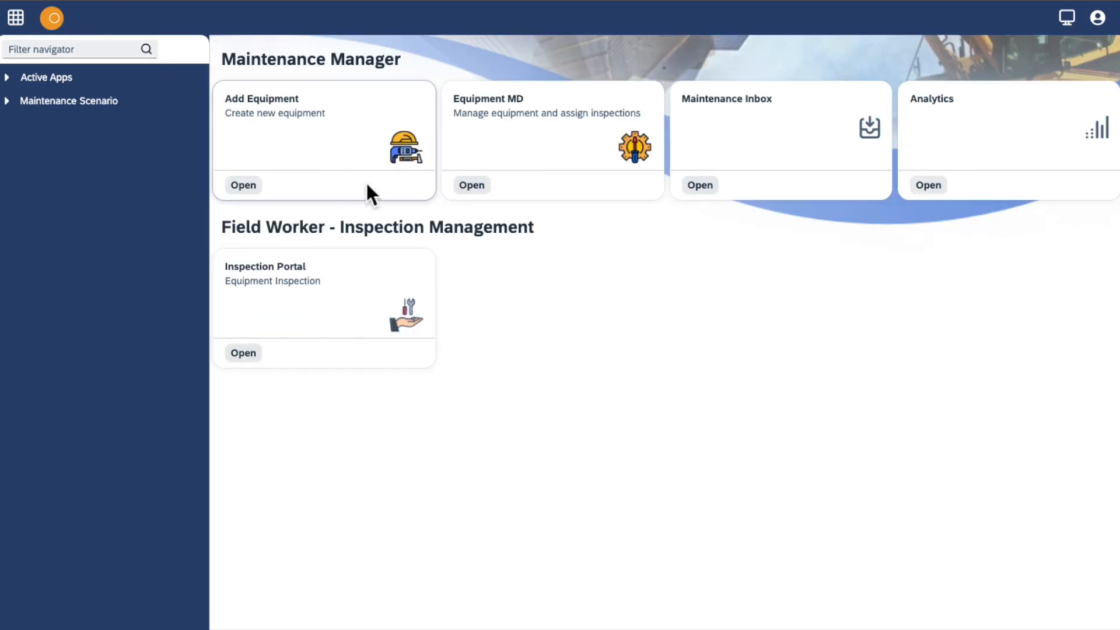
click(713, 192)
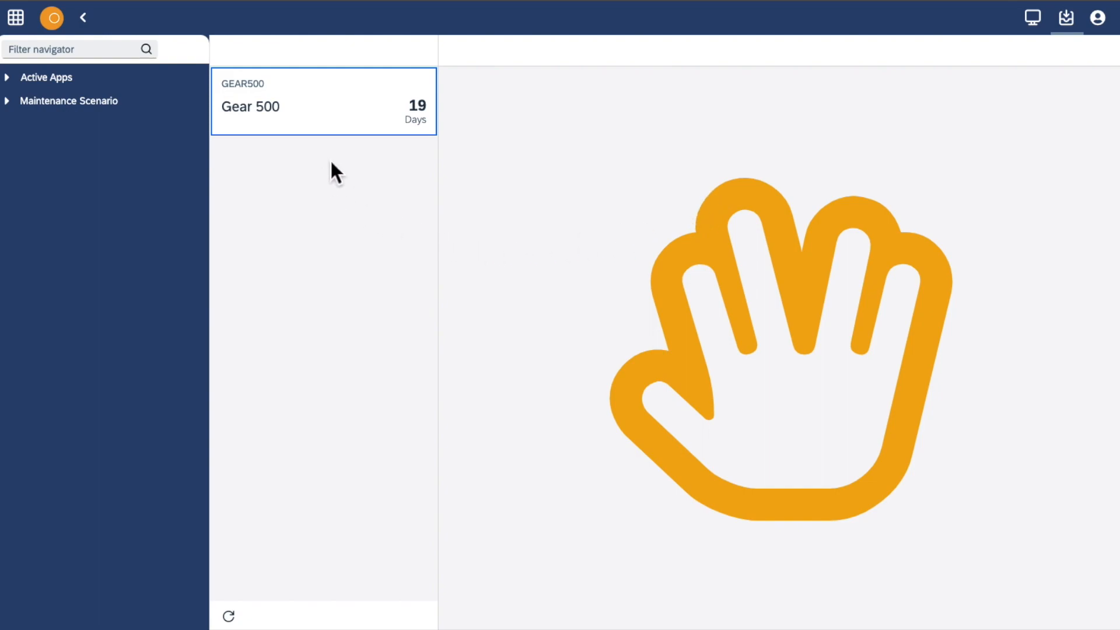
click(334, 124)
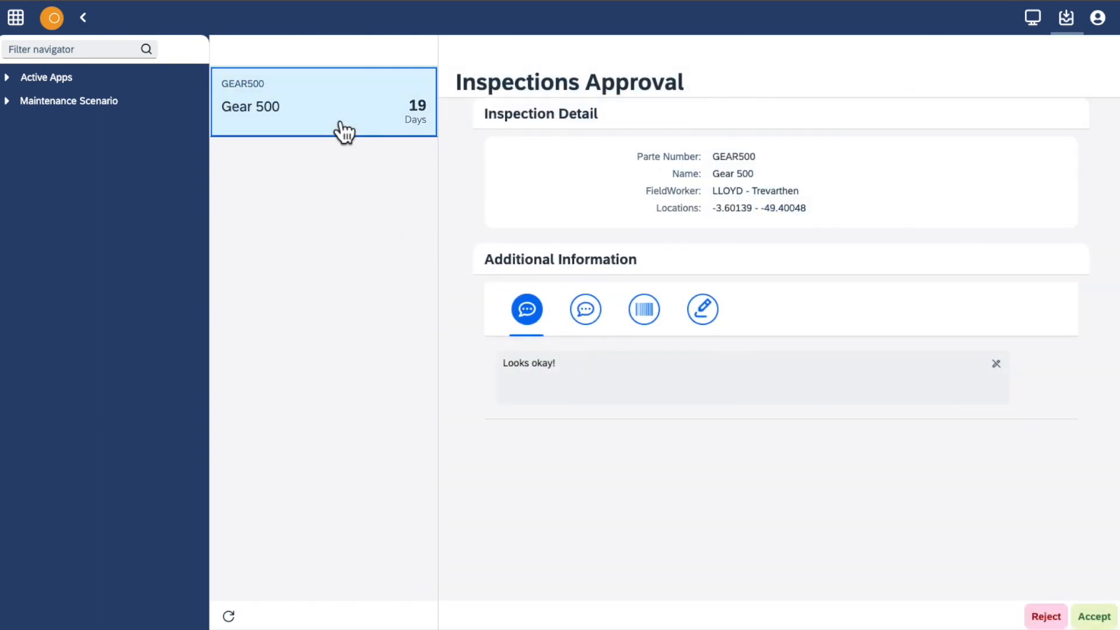
click(586, 315)
click(652, 328)
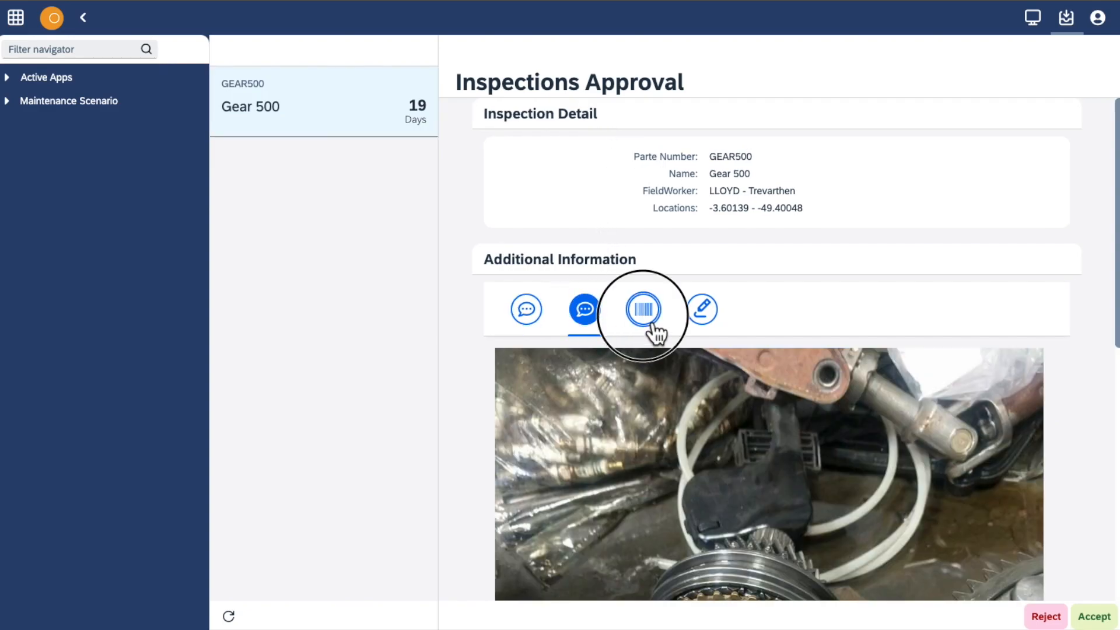
click(703, 328)
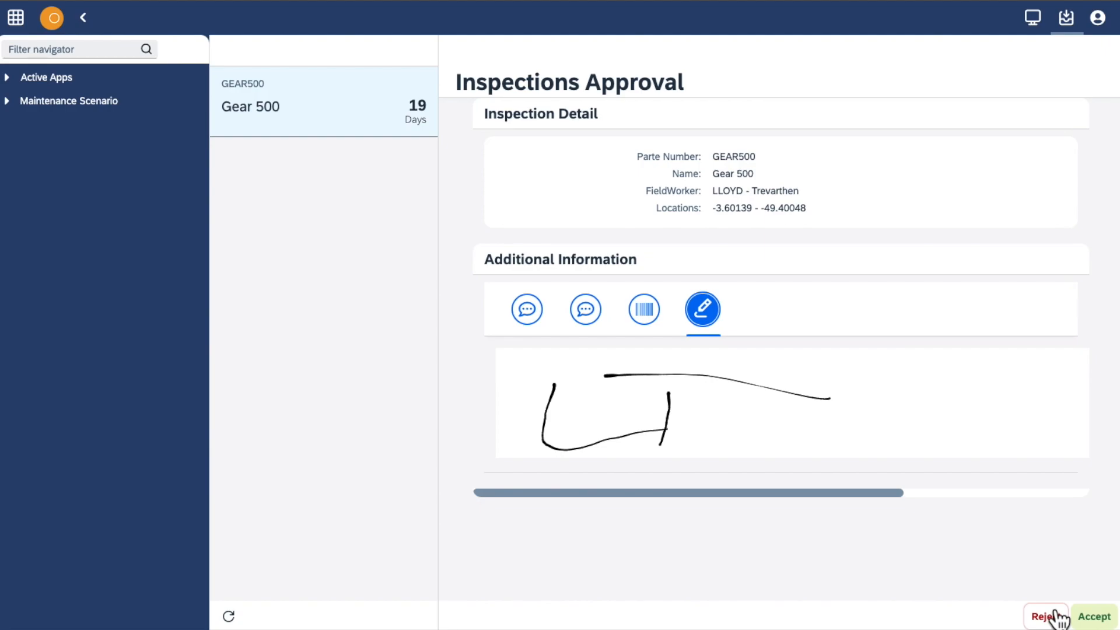
click(1095, 623)
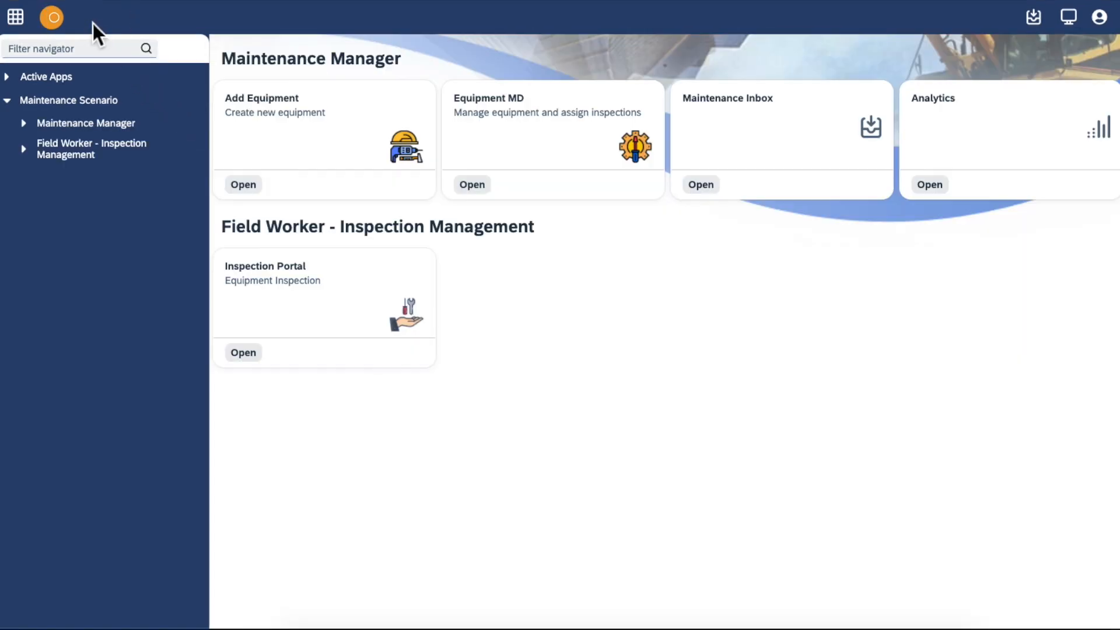
Step: Refresh the My Inspections list in the Inspection Portal to check the Gear 500 status, and return to the home page
click(264, 361)
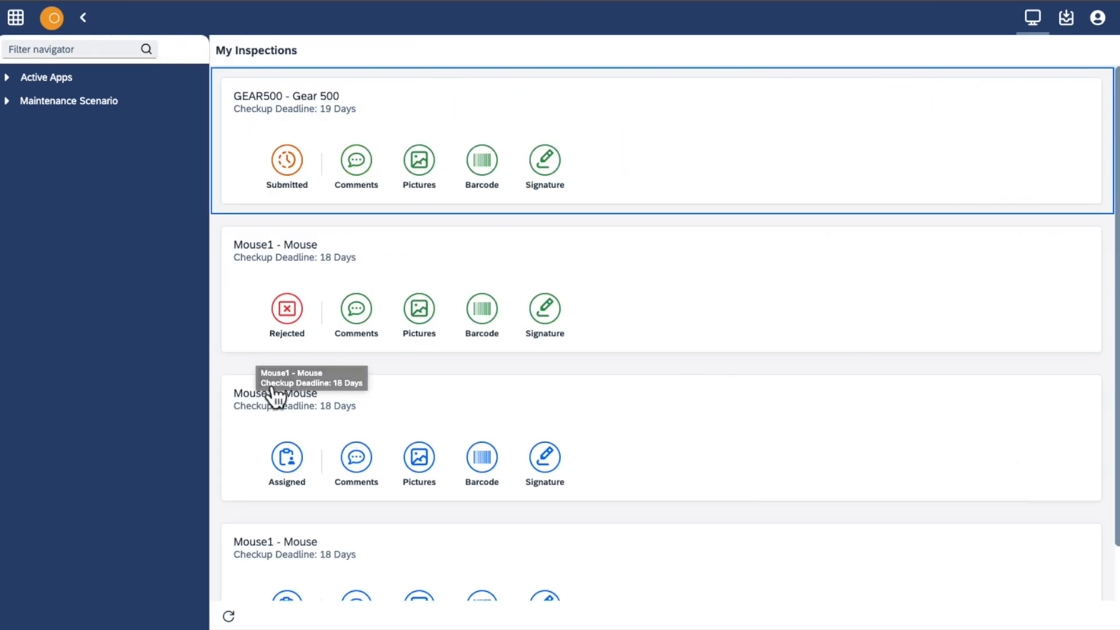
click(229, 617)
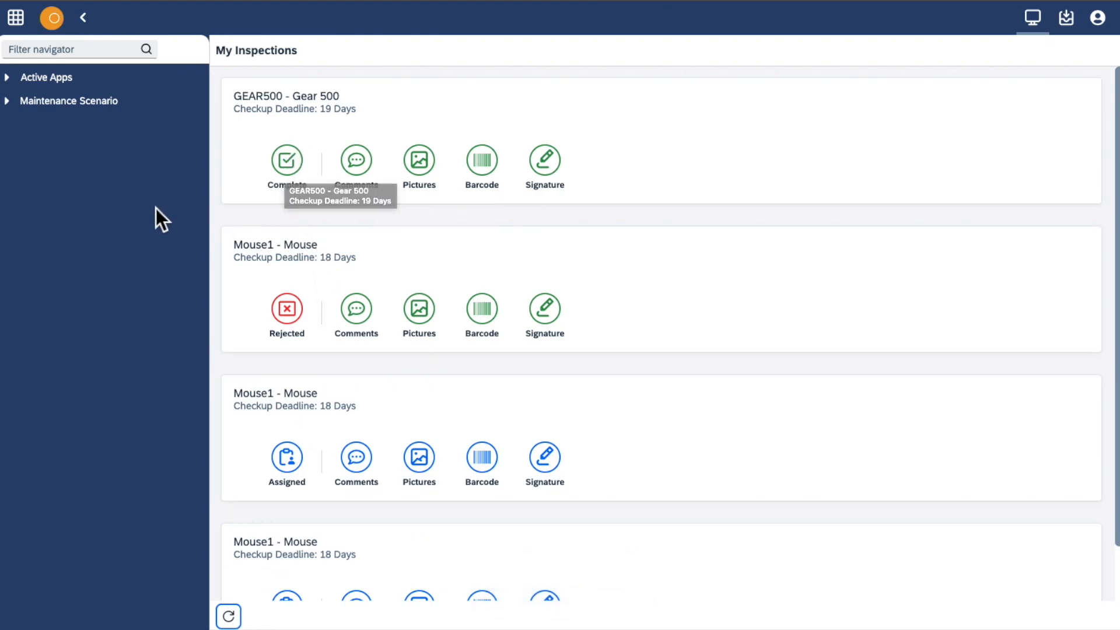
click(83, 18)
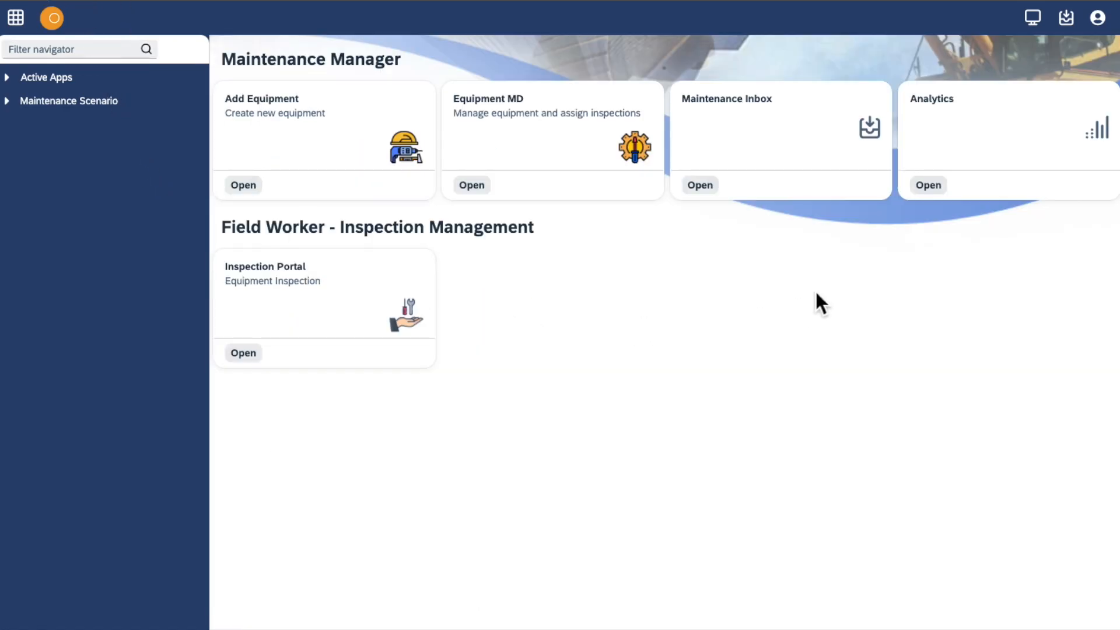
Step: Open the Pie chart in Analytics and select its SUCCESS, SOMETHING and ERROR slices to inspect their values
click(940, 192)
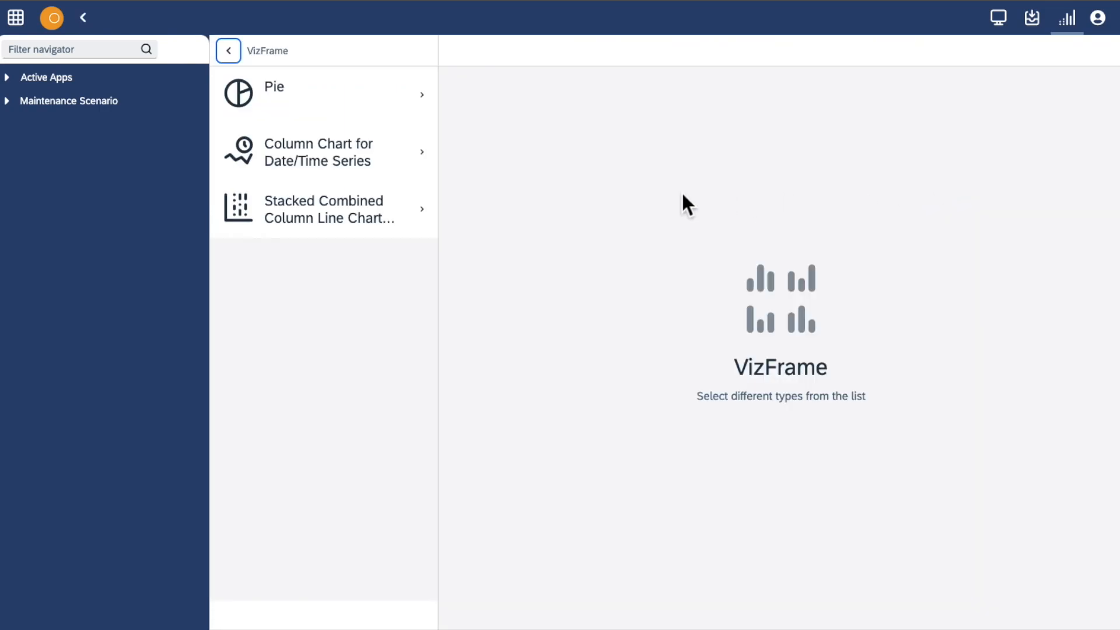
click(350, 114)
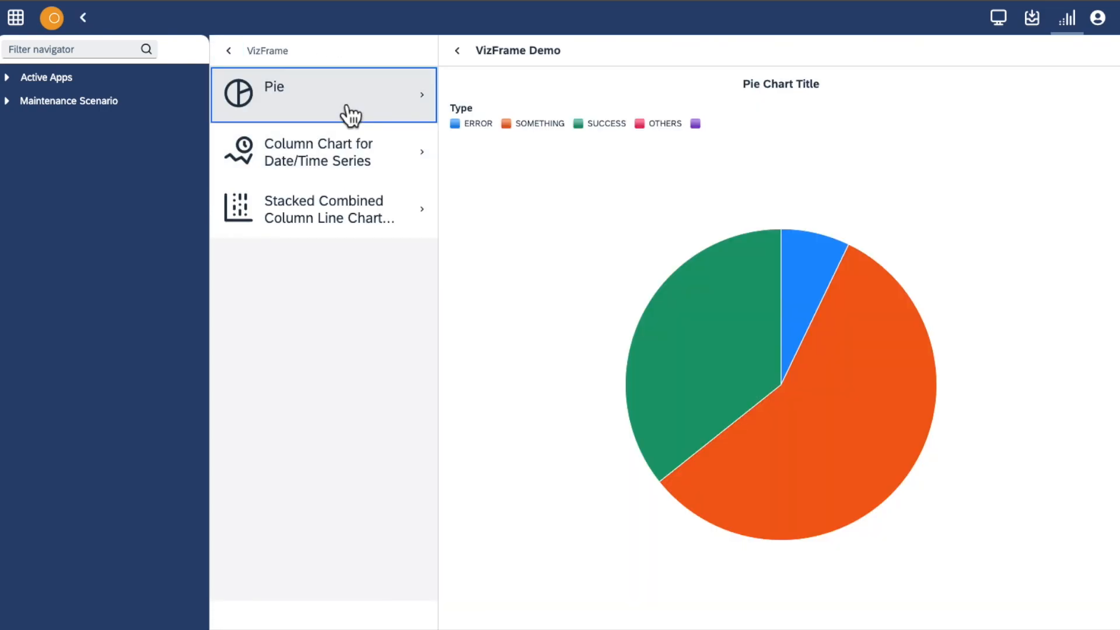
click(719, 315)
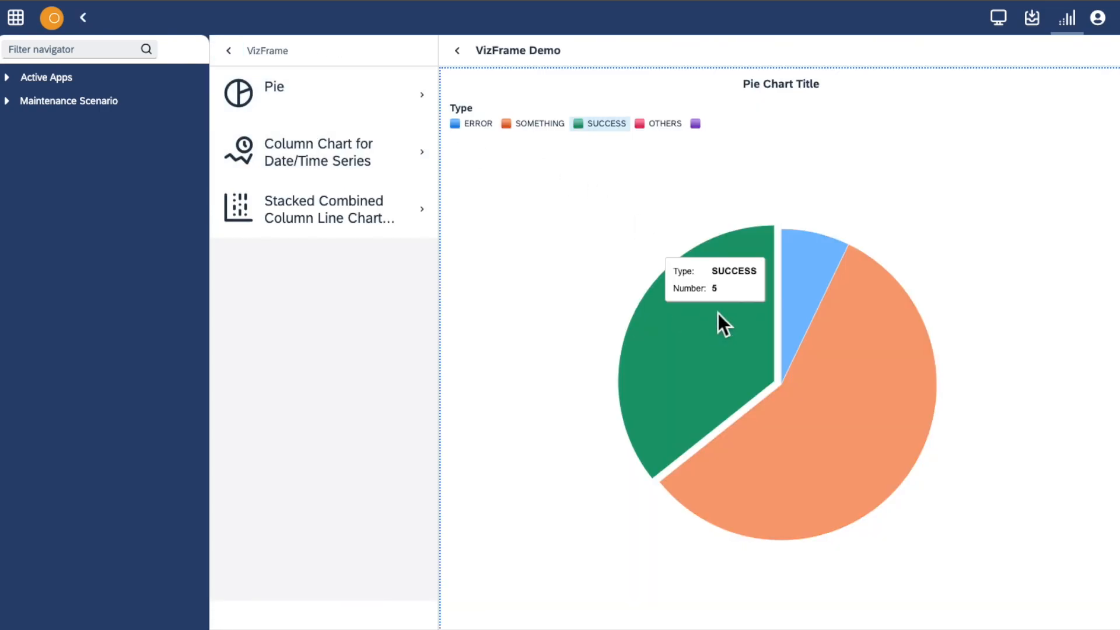
click(835, 404)
click(817, 297)
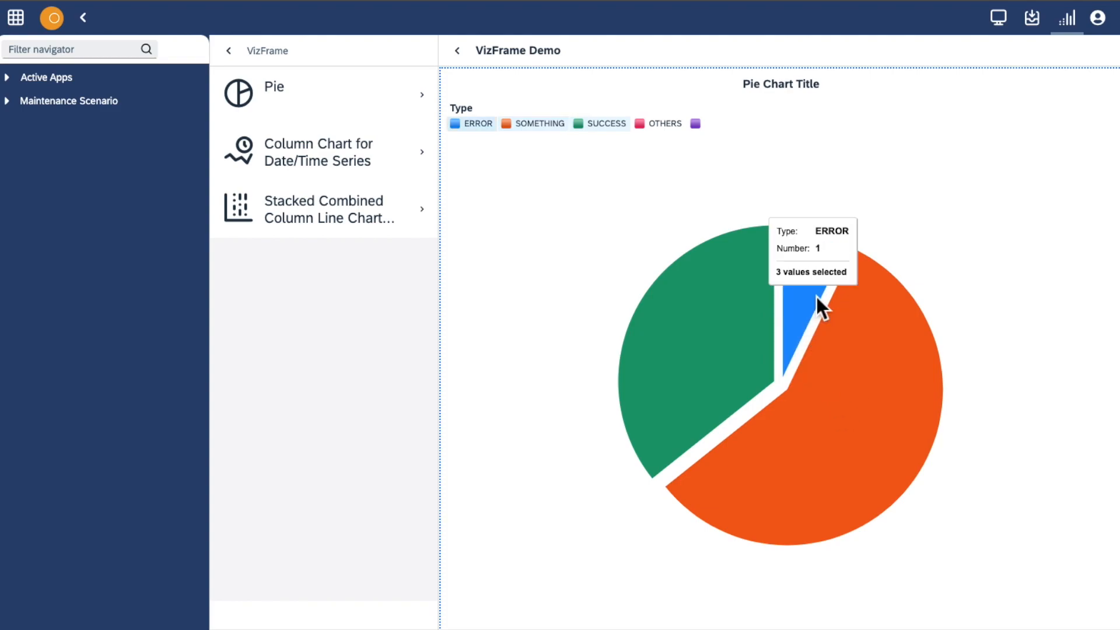
Step: View the Column Chart for Date/Time Series and the Stacked Combined Column Line Chart, and return to the home page
click(348, 178)
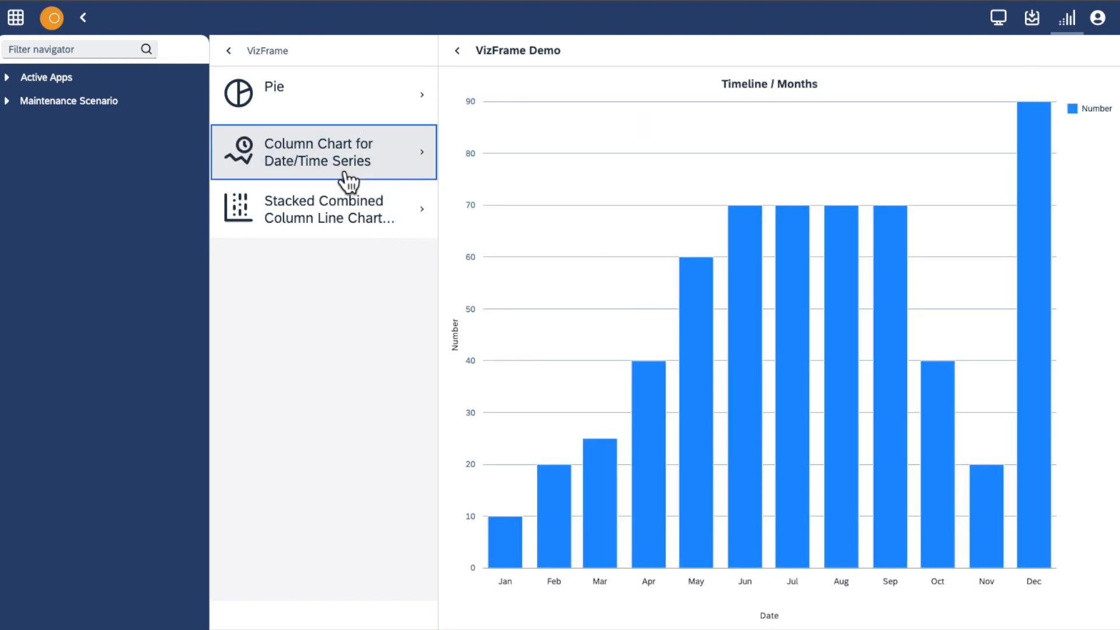
click(377, 222)
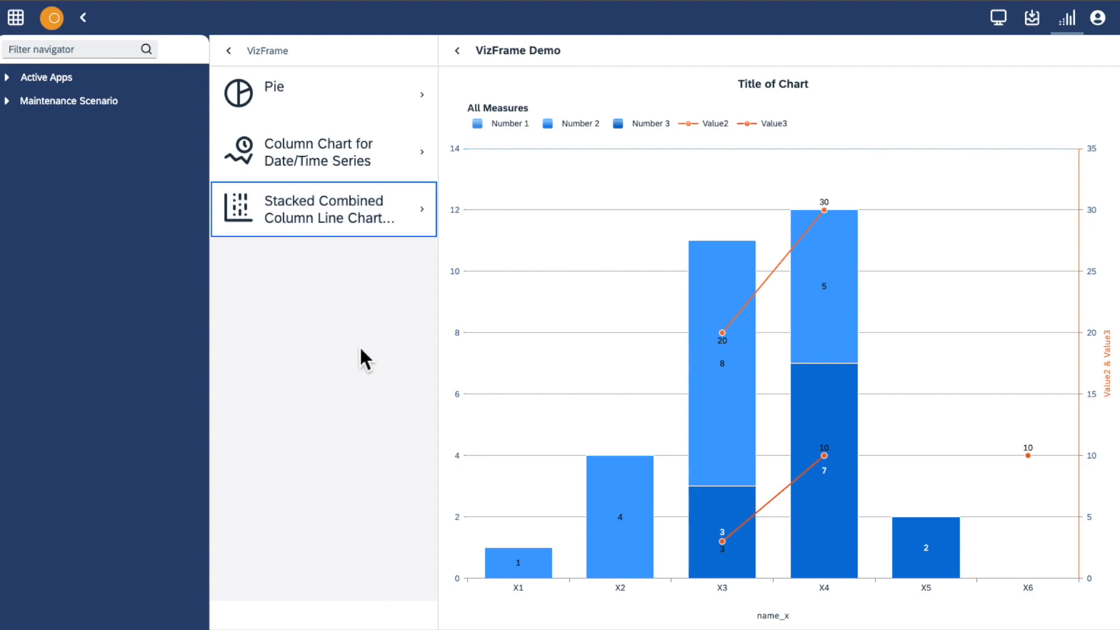
click(83, 18)
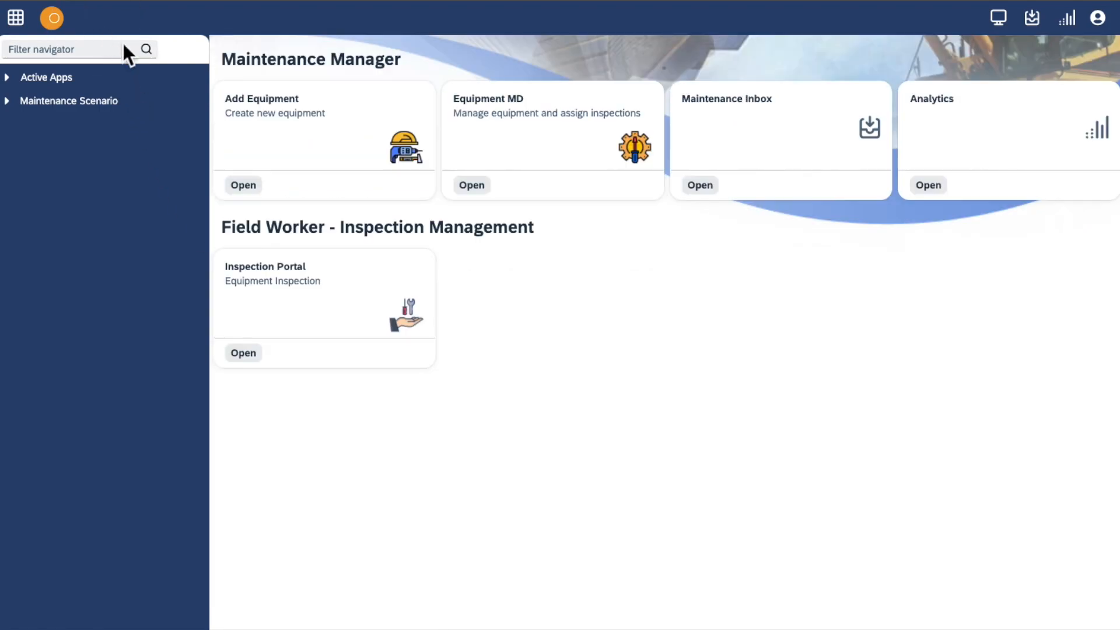